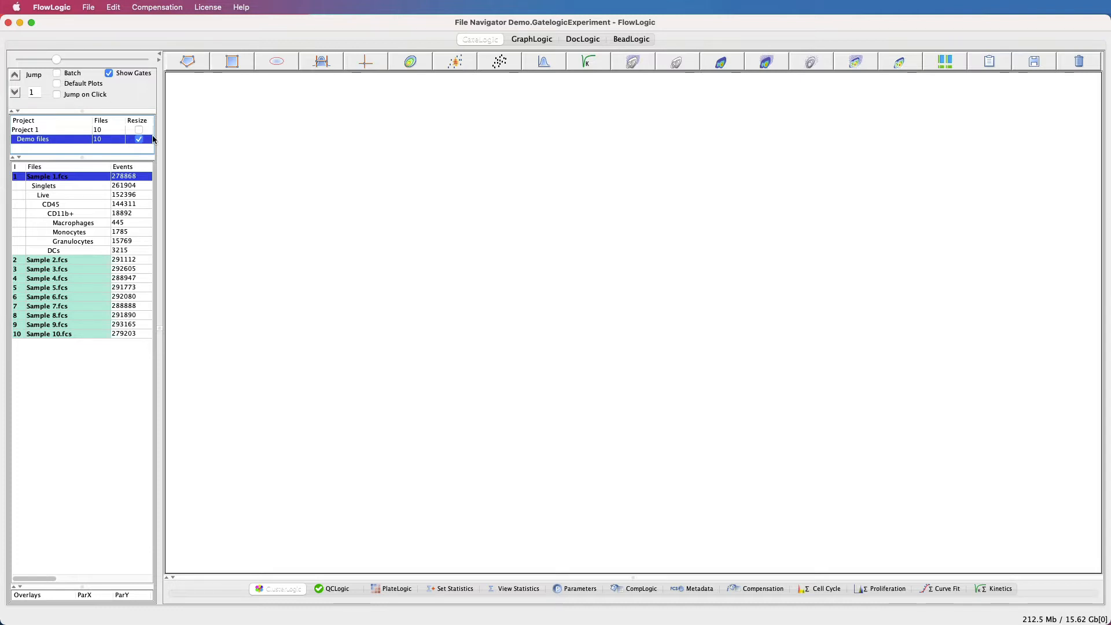
- Open plots for Sample 1.fcs covering the whole file and its Singlets, Live, CD45 and CD11b+ populations
{"action": "left_click_drag", "start_coordinate": [90, 215], "coordinate": [86, 181]}
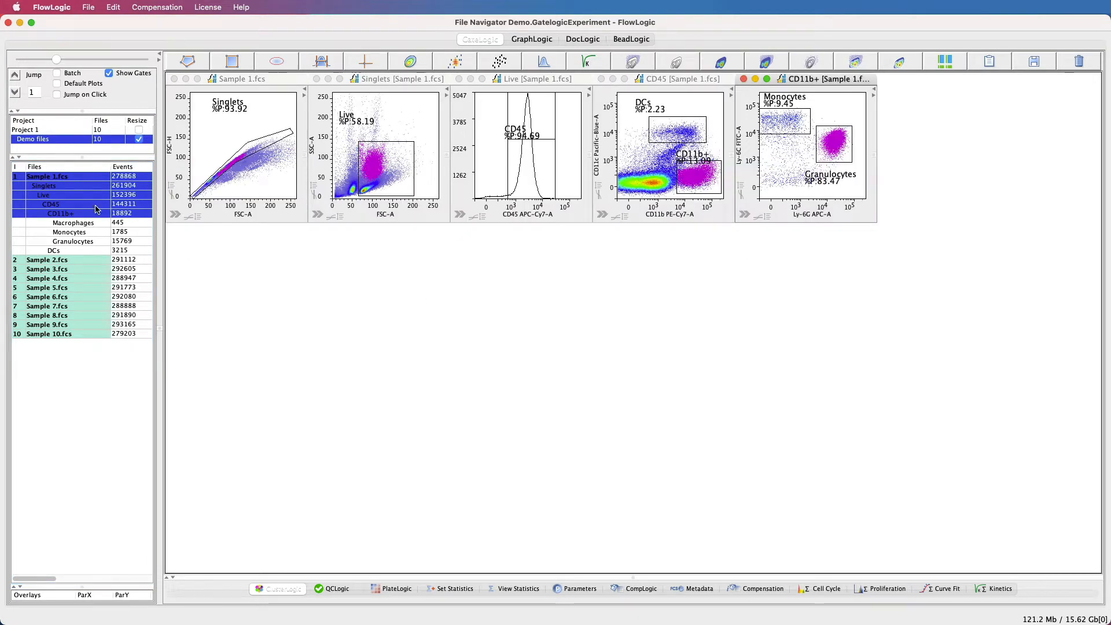
{"action": "left_click", "coordinate": [65, 177]}
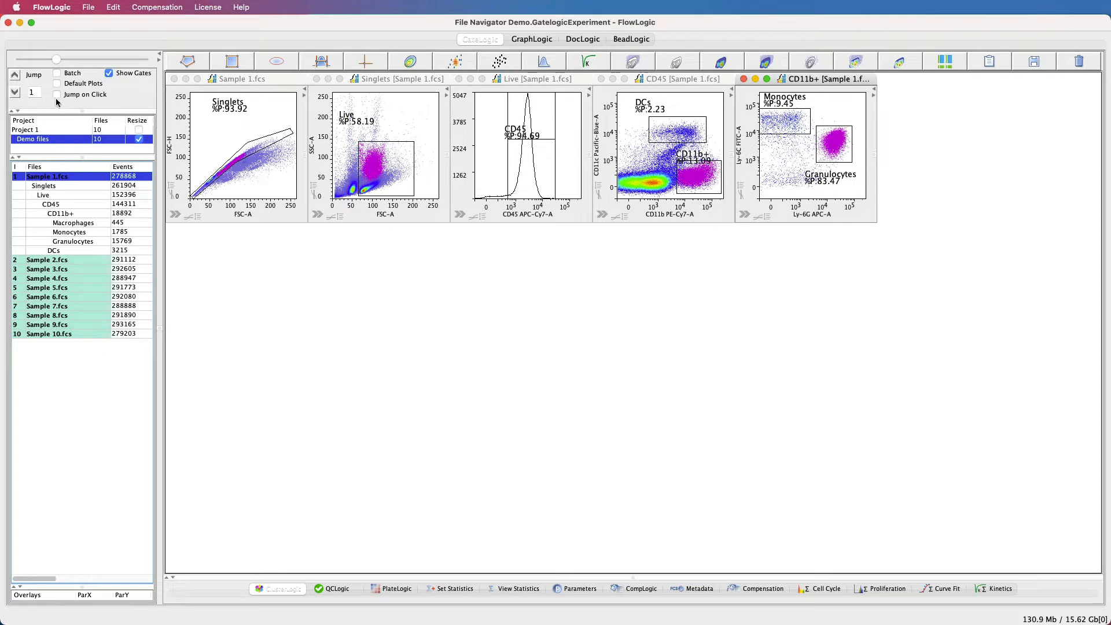
- Turn on Batch mode and advance from Sample 1 to Sample 3, carrying the gates onto each file
{"action": "left_click", "coordinate": [57, 73]}
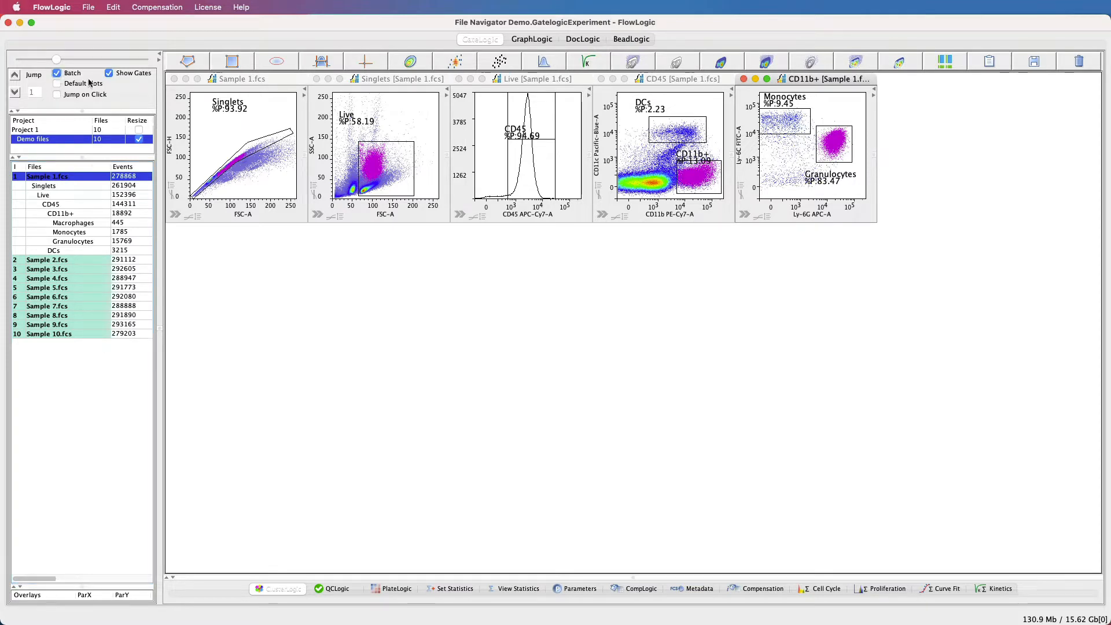
{"action": "left_click", "coordinate": [258, 86]}
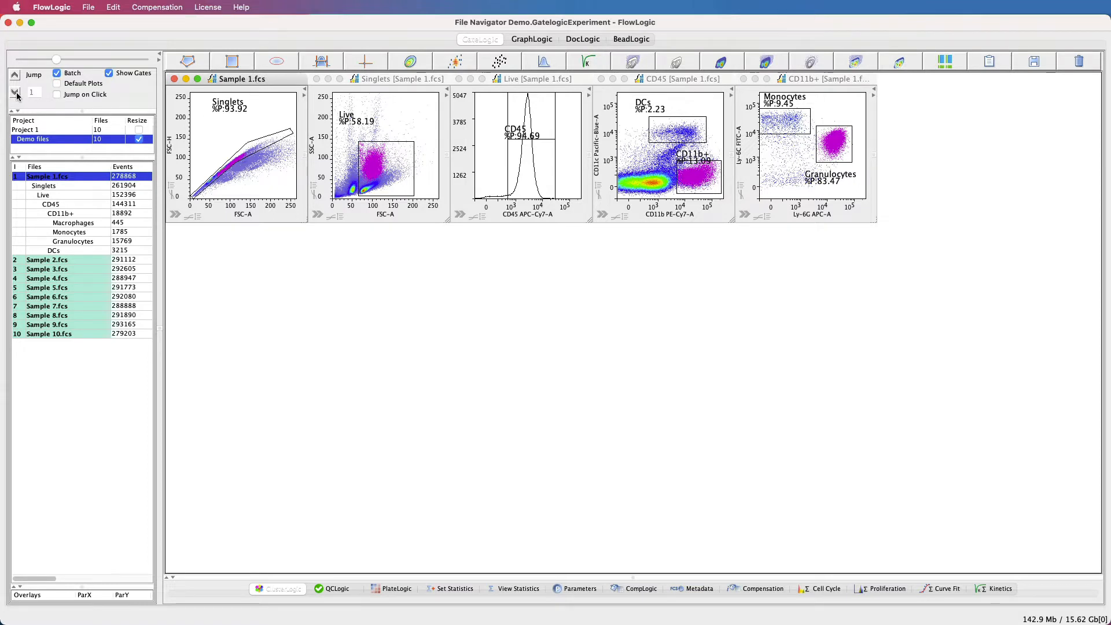
{"action": "left_click", "coordinate": [78, 258]}
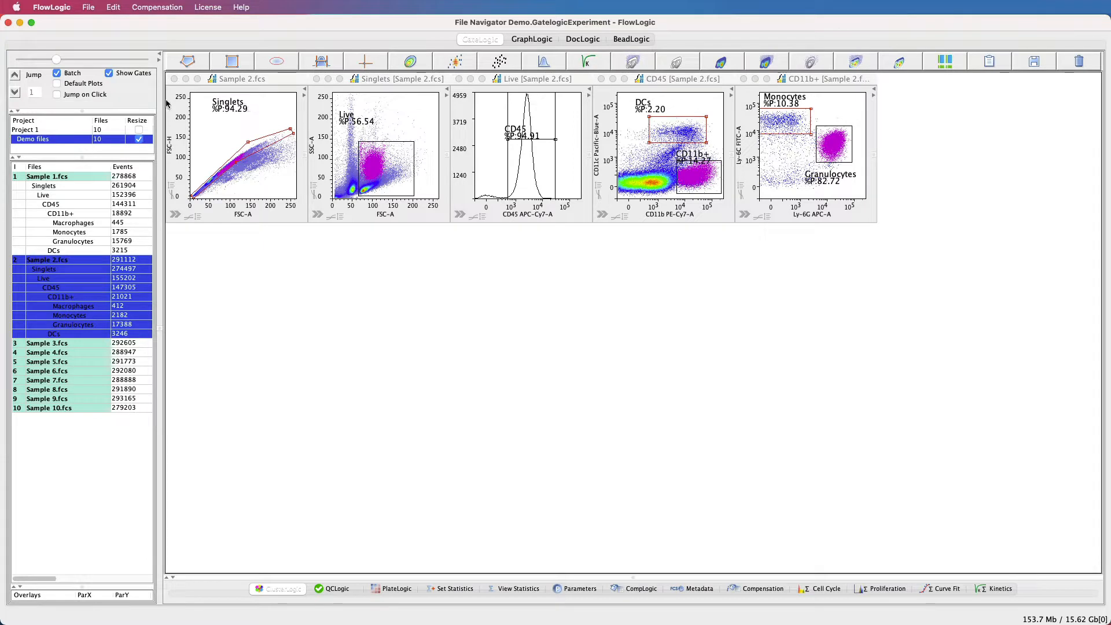
{"action": "left_click", "coordinate": [16, 92]}
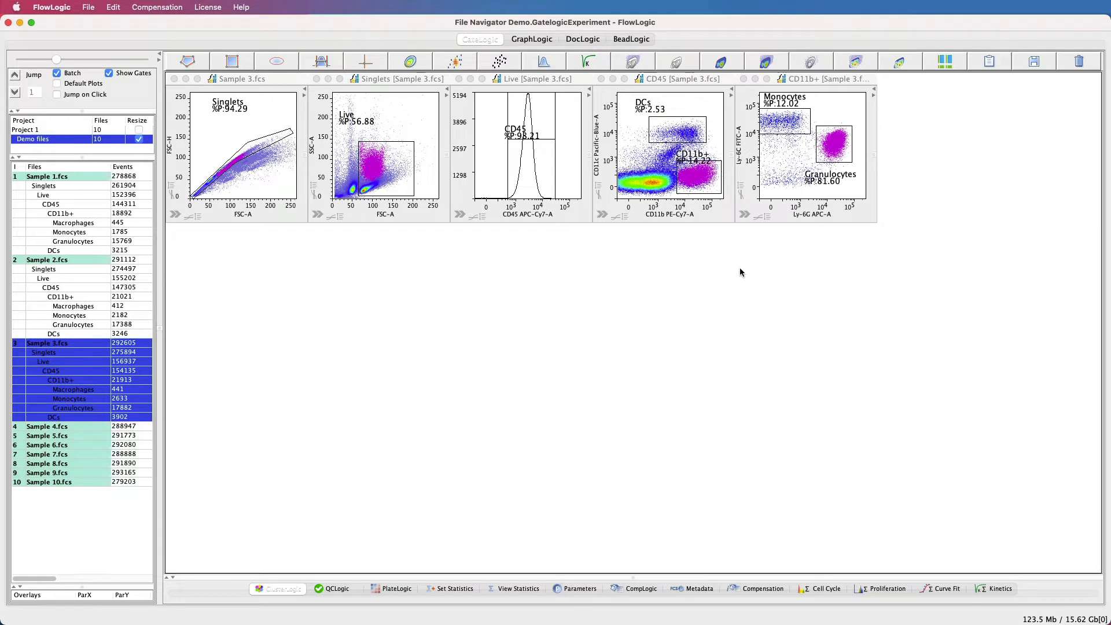
- Move the Live gate in Sample 3's Singlets plot up to start at about 100 on SSC-A and batch it onto Sample 4
{"action": "left_click_drag", "start_coordinate": [381, 178], "coordinate": [397, 141]}
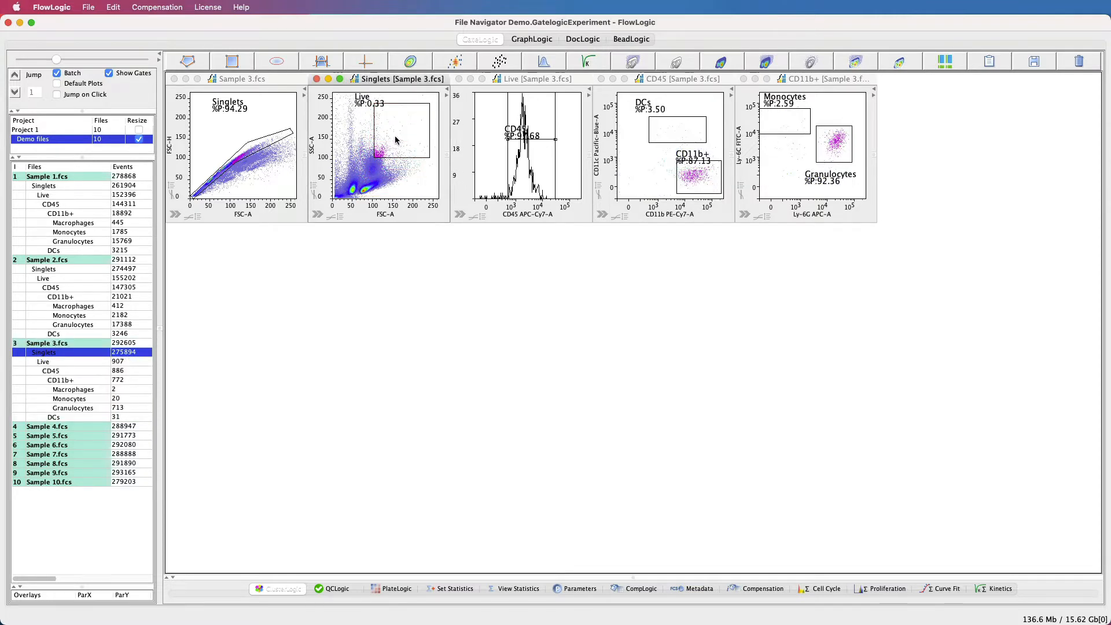
{"action": "left_click", "coordinate": [14, 93]}
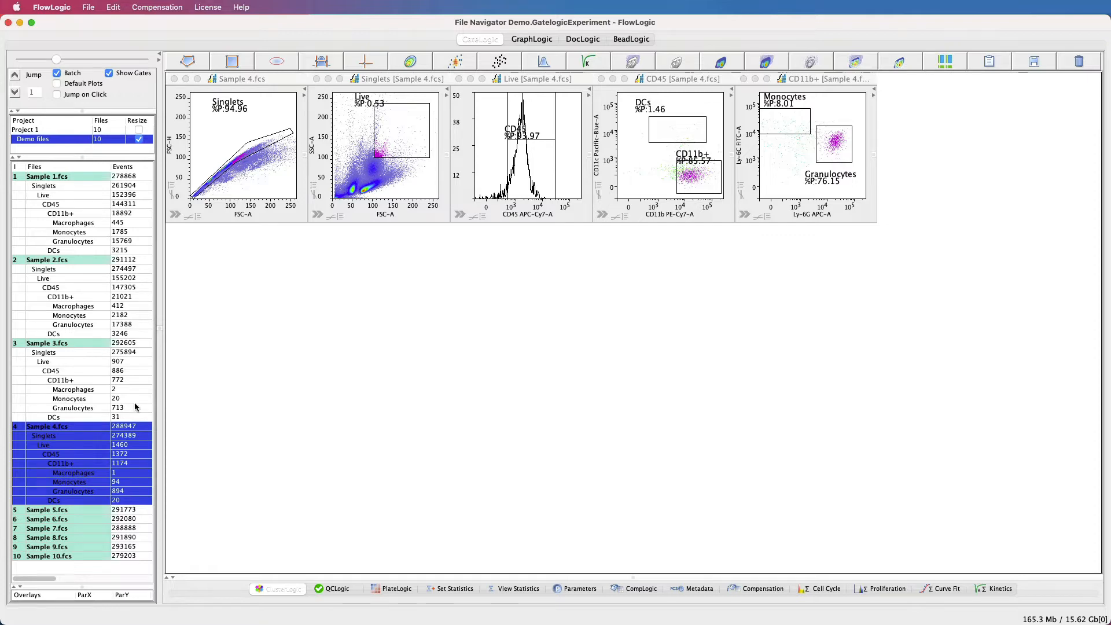
- Restore the experiment from the 00:39:15 Paste Action entry in the action history and turn off Batch mode
{"action": "left_click_drag", "start_coordinate": [347, 624], "coordinate": [580, 259]}
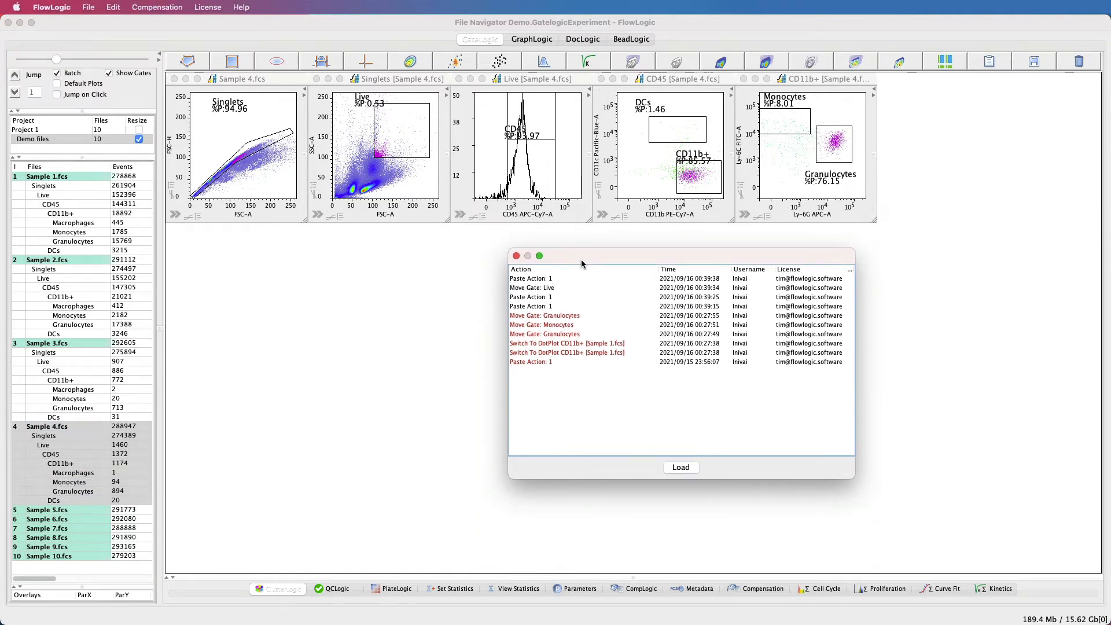
{"action": "left_click", "coordinate": [527, 308]}
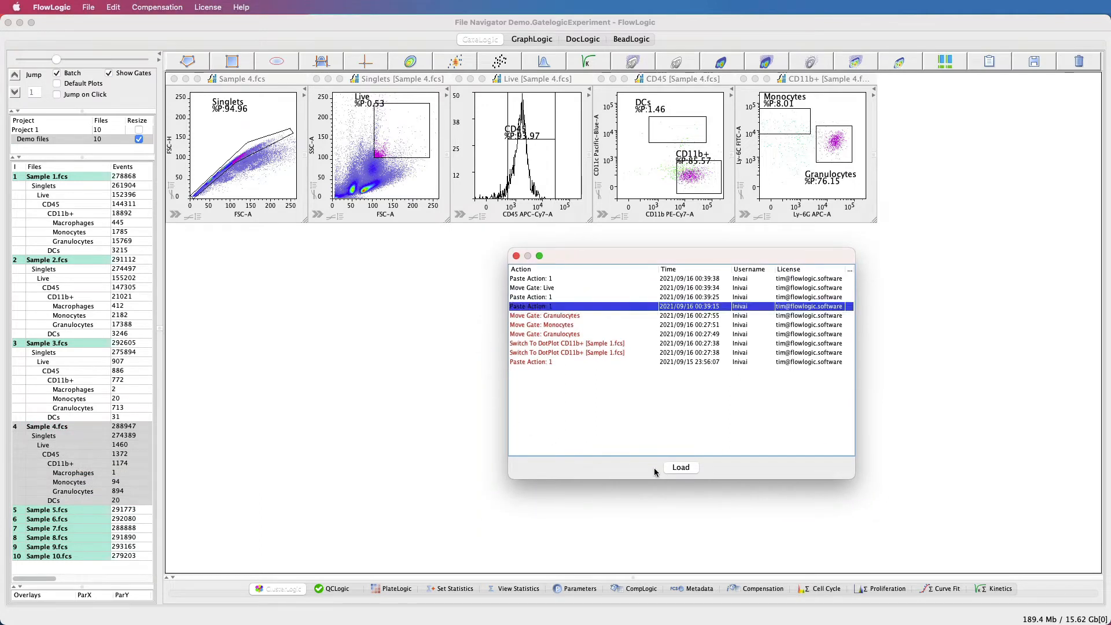
{"action": "left_click", "coordinate": [675, 473]}
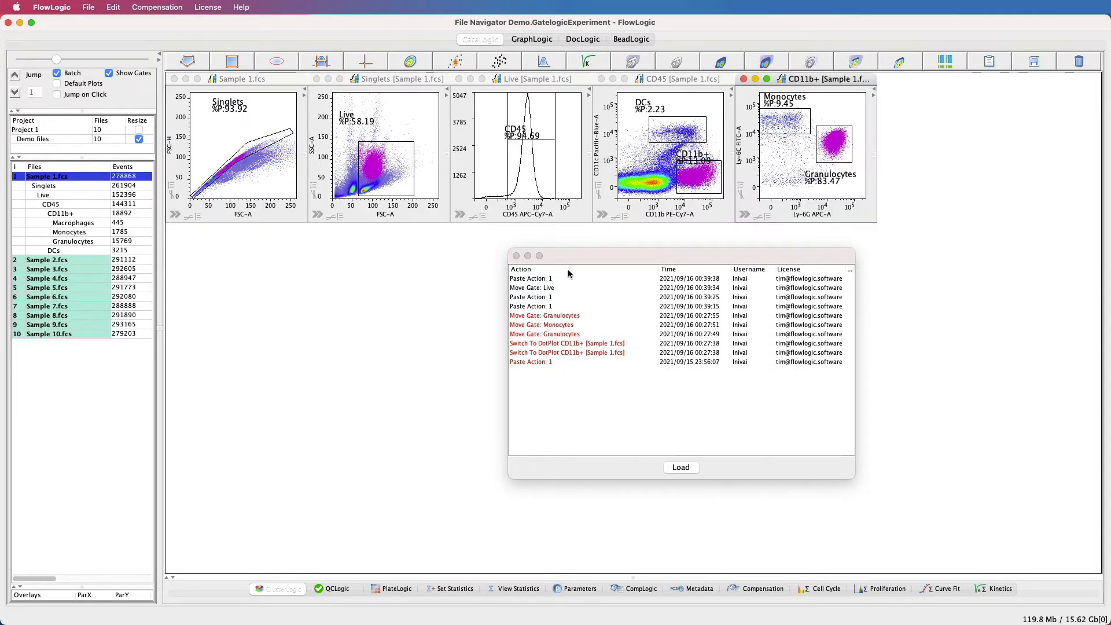
{"action": "left_click", "coordinate": [516, 256]}
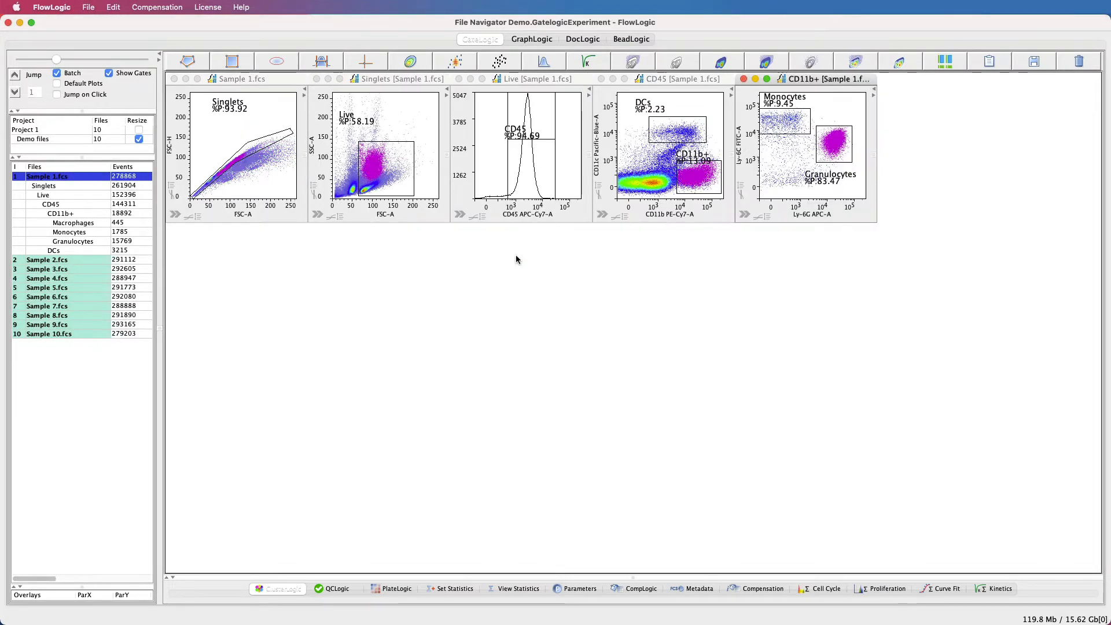
{"action": "left_click", "coordinate": [57, 73]}
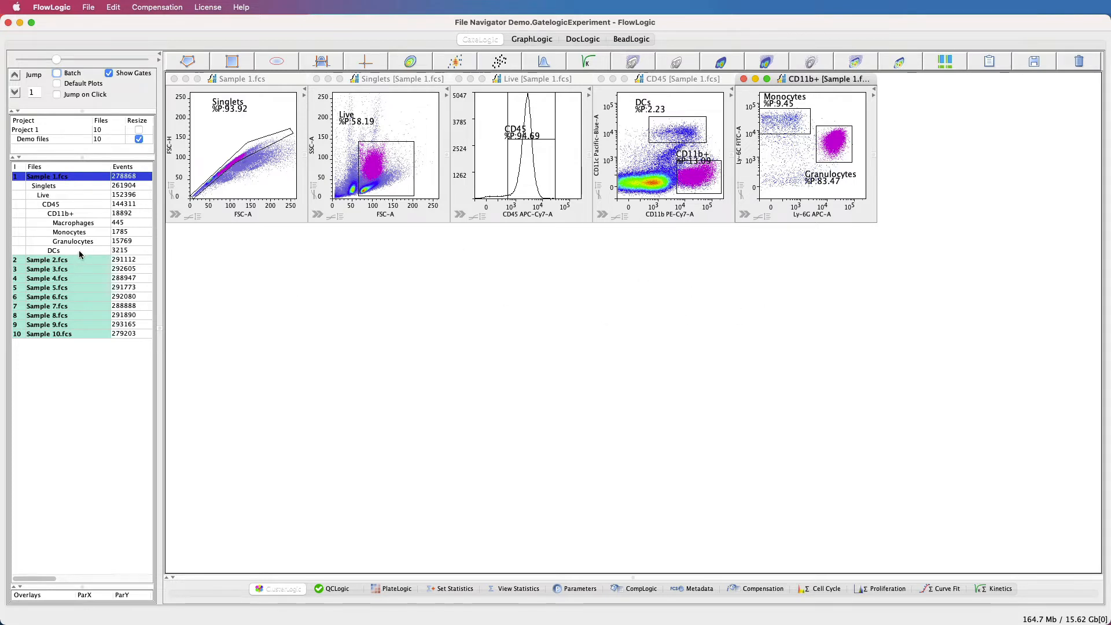
- Copy Sample 1 with all its gates, and paste the gates to the Demo files folder as a group
{"action": "left_click_drag", "start_coordinate": [83, 252], "coordinate": [78, 177]}
{"action": "right_click", "coordinate": [77, 181]}
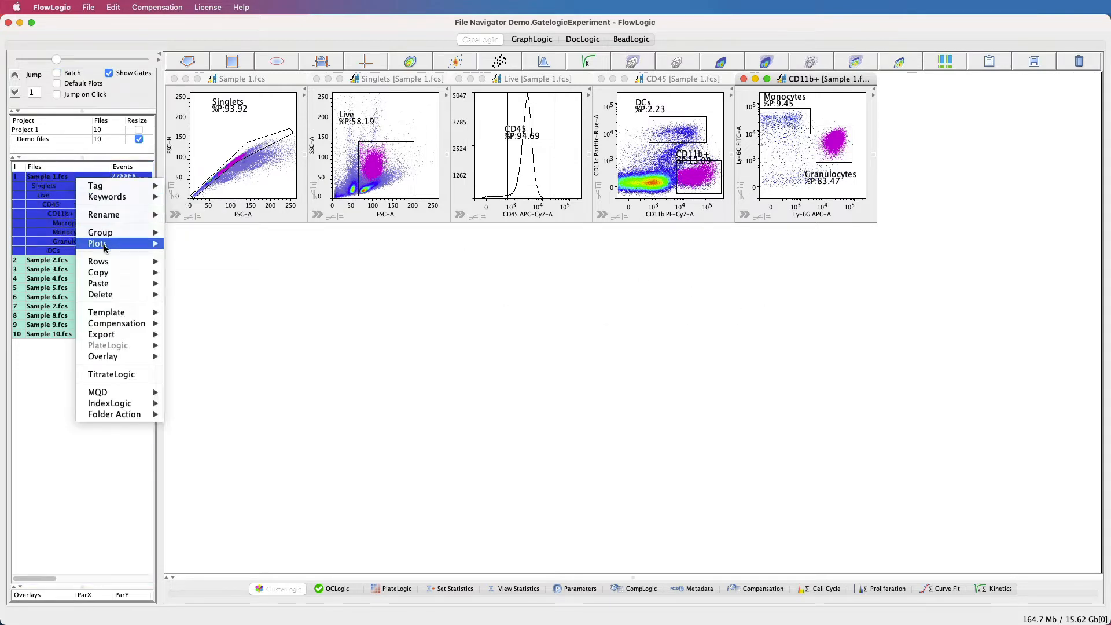
{"action": "mouse_move", "coordinate": [115, 273]}
{"action": "left_click", "coordinate": [177, 272]}
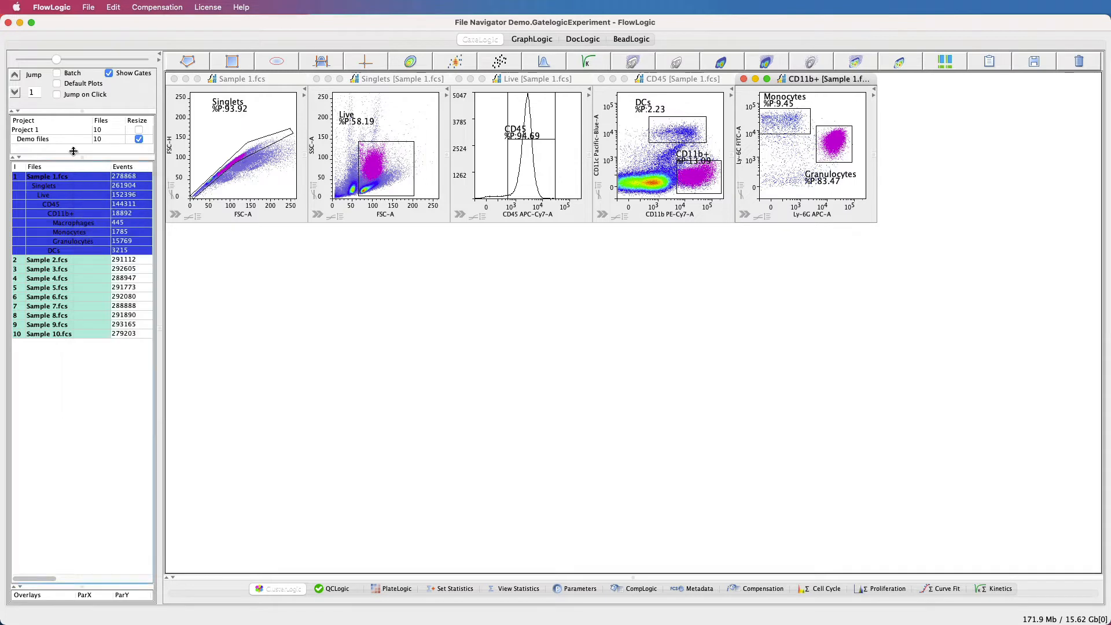
{"action": "left_click", "coordinate": [46, 140]}
{"action": "right_click", "coordinate": [45, 140]}
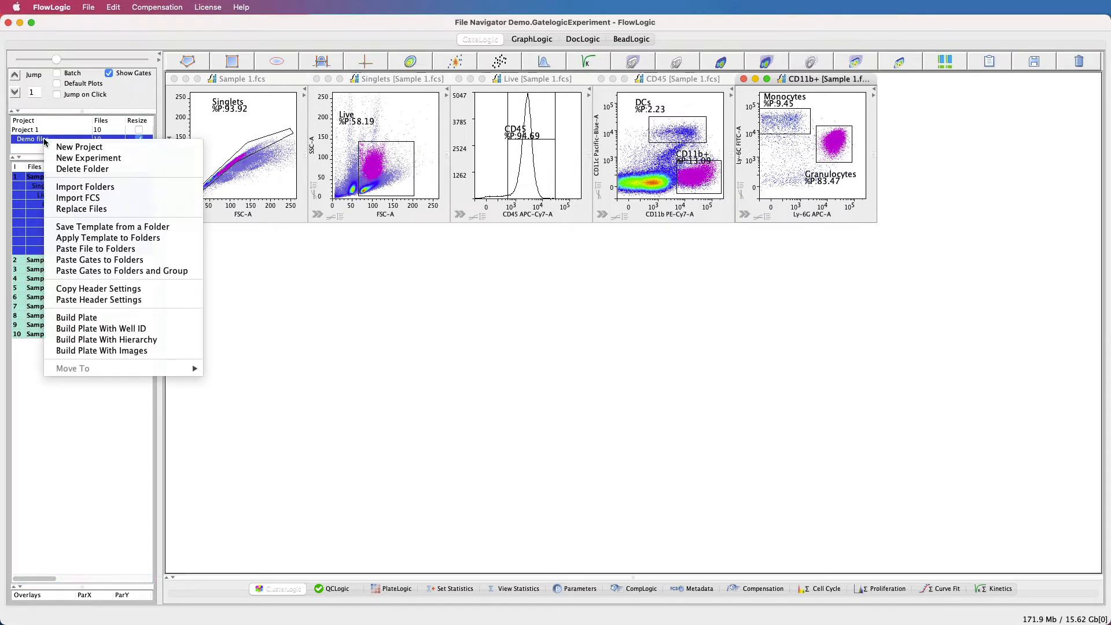
{"action": "left_click", "coordinate": [114, 271]}
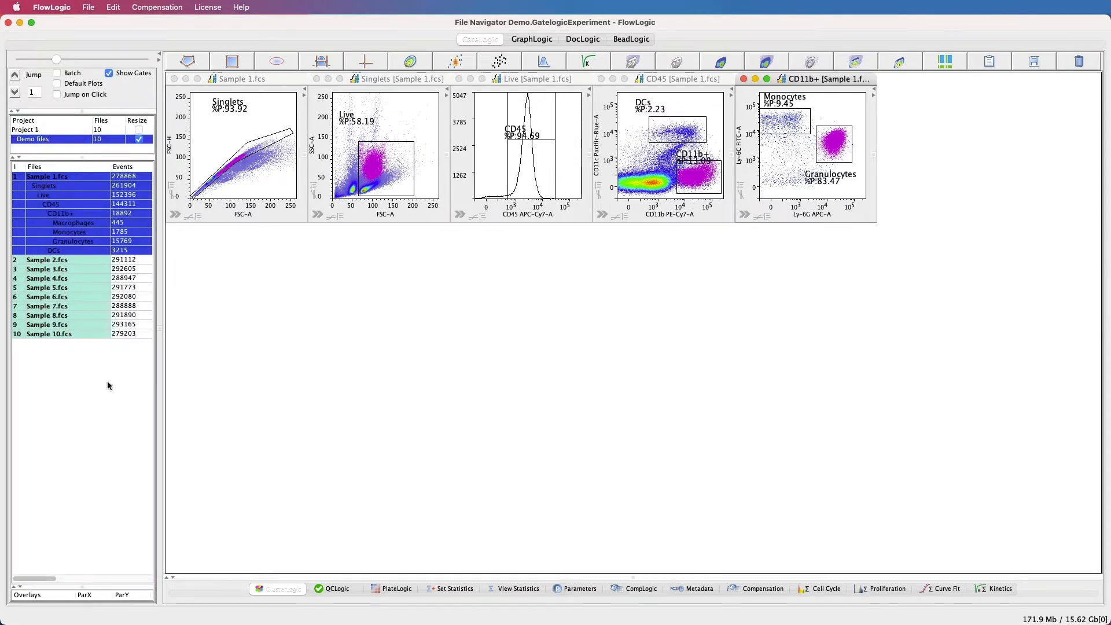
- Browse the plots one file at a time from Sample 1 to Sample 4 and back to Sample 1
{"action": "left_click", "coordinate": [402, 176]}
{"action": "left_click", "coordinate": [268, 78]}
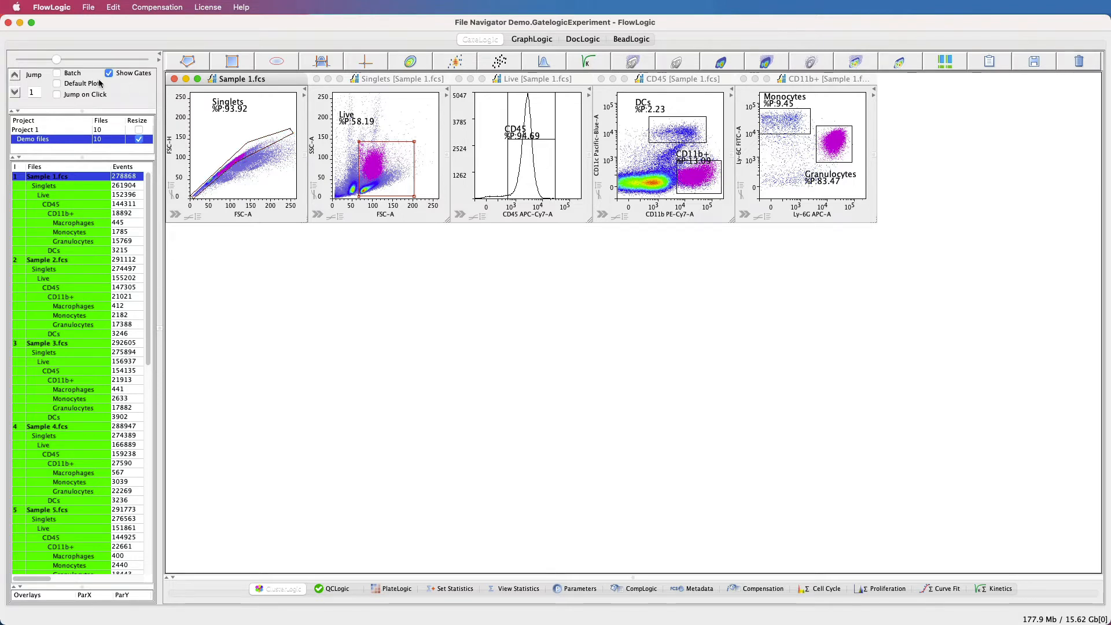
{"action": "left_click", "coordinate": [16, 94]}
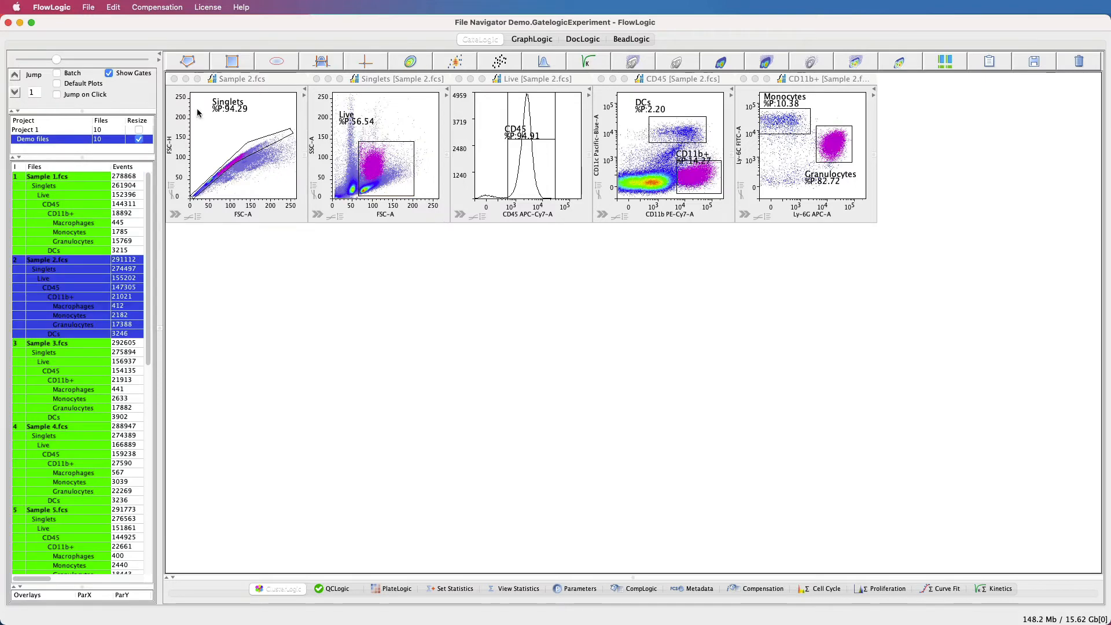
{"action": "left_click", "coordinate": [18, 95]}
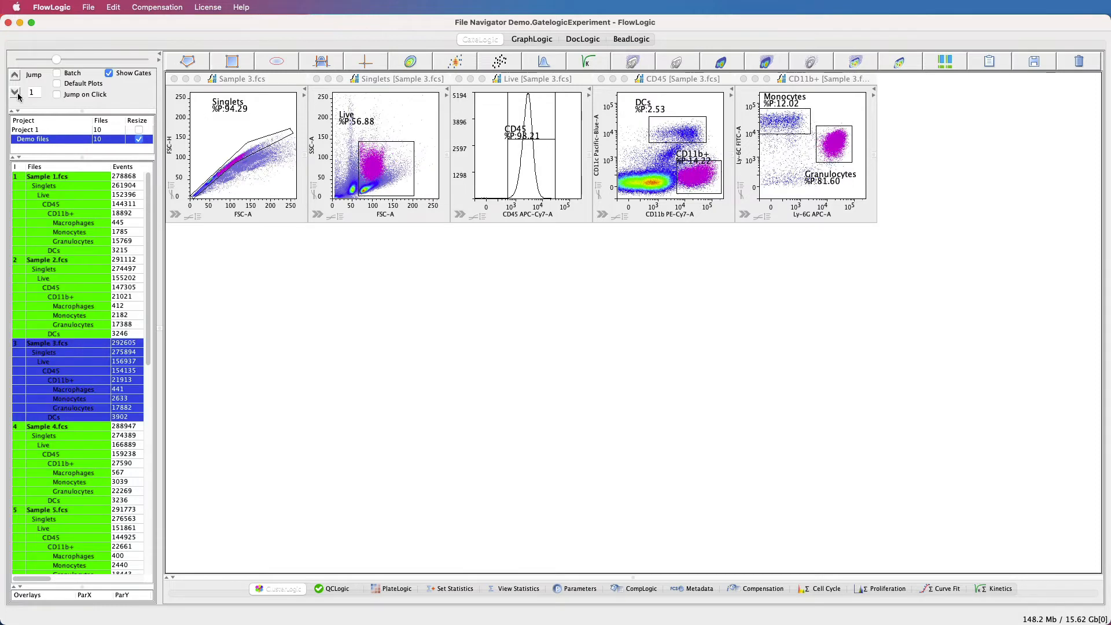
{"action": "left_click", "coordinate": [17, 95]}
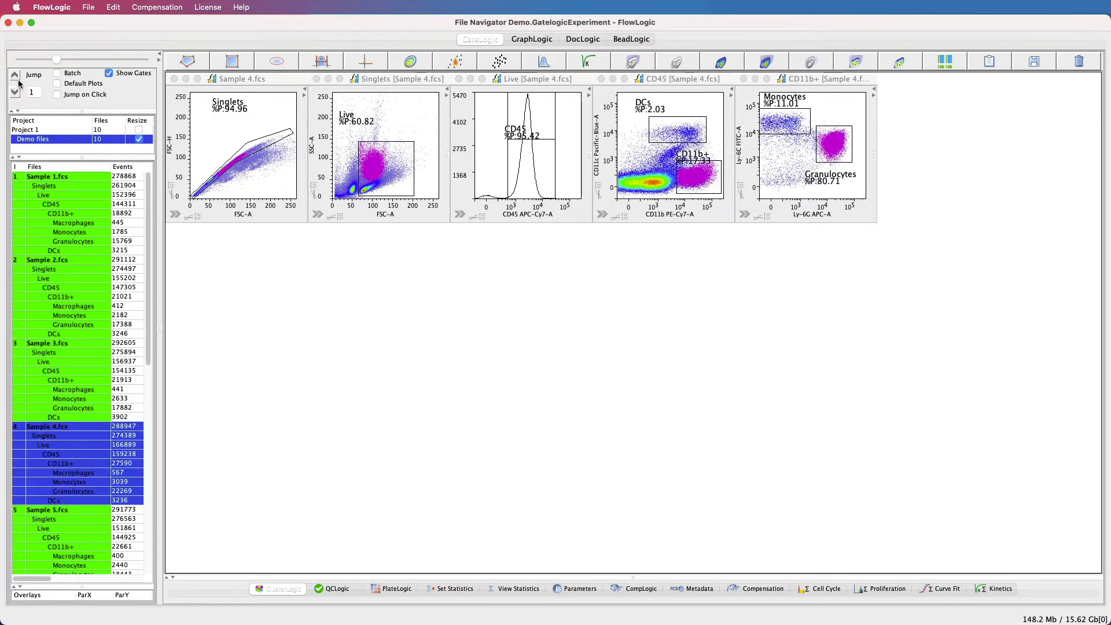
{"action": "left_click", "coordinate": [16, 79]}
{"action": "left_click", "coordinate": [16, 79]}
{"action": "left_click", "coordinate": [17, 79]}
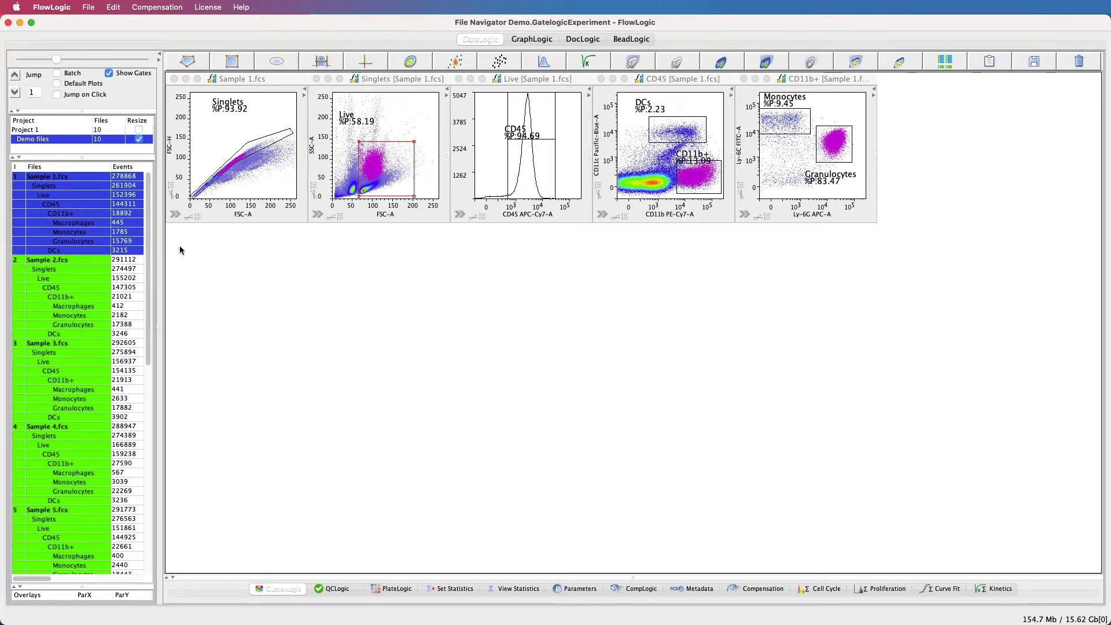
- Add Sample 2's plots down to CD11b+ and set the file jump interval to 2
{"action": "left_click_drag", "start_coordinate": [87, 261], "coordinate": [80, 300]}
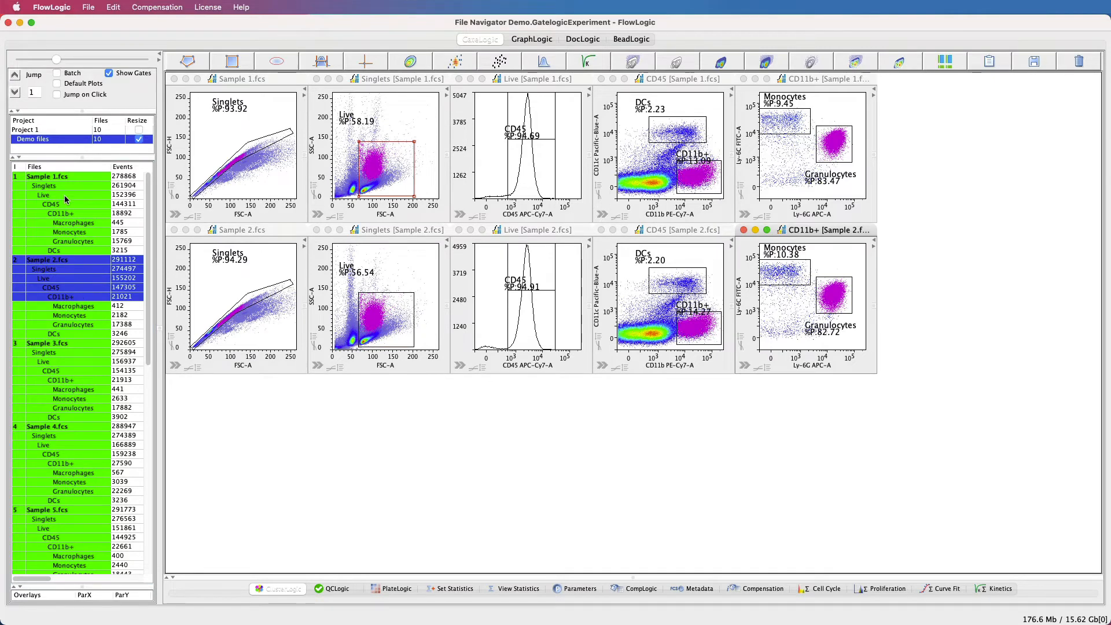
{"action": "left_click", "coordinate": [30, 94]}
{"action": "type", "text": "2"}
- Browse the paired plots two files at a time up to Samples 5 and 6 and back to Samples 1 and 2
{"action": "left_click", "coordinate": [222, 86]}
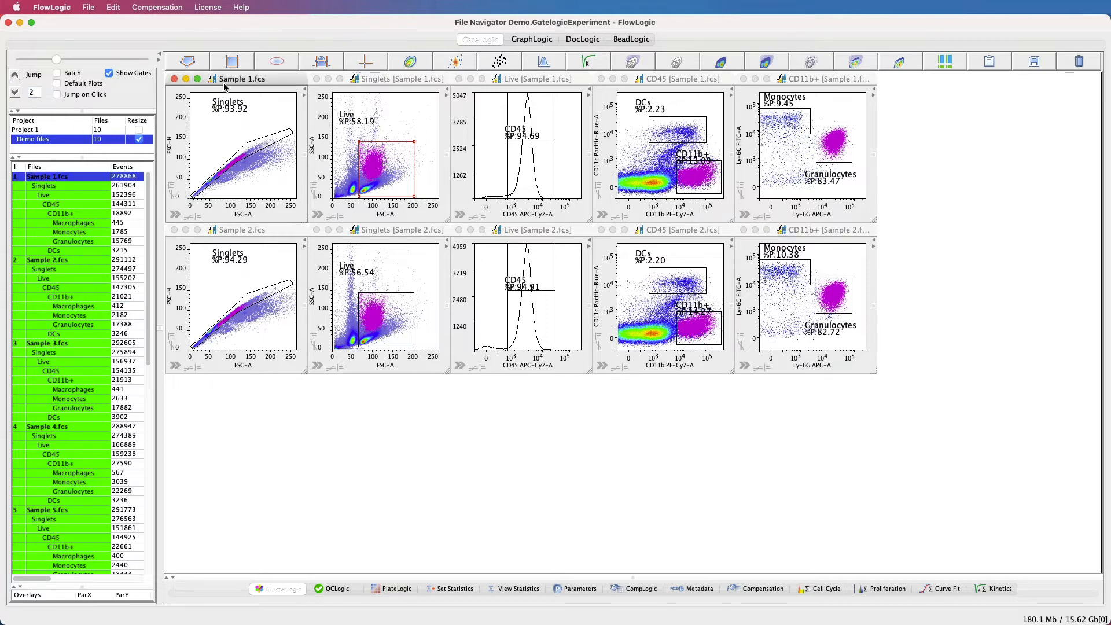
{"action": "left_click", "coordinate": [243, 252]}
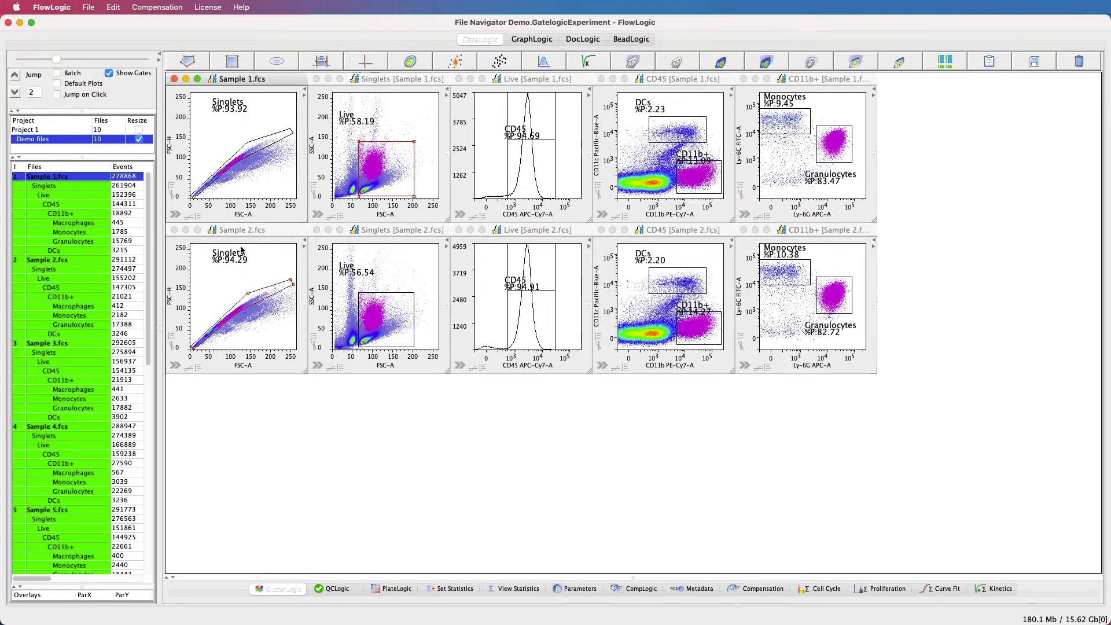
{"action": "left_click", "coordinate": [16, 93]}
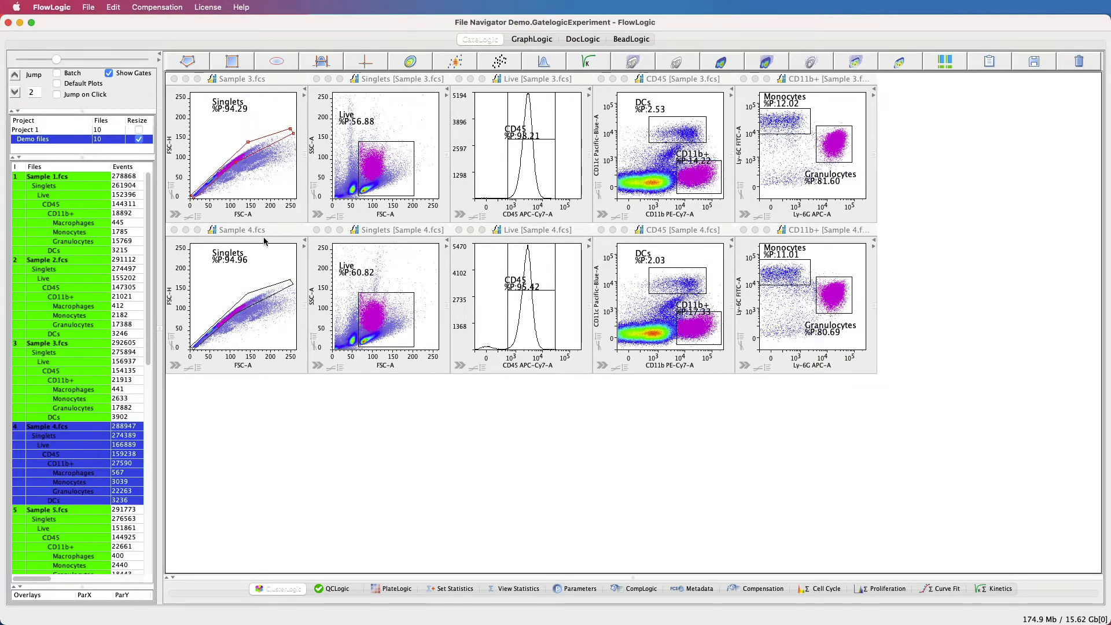
{"action": "left_click", "coordinate": [16, 93]}
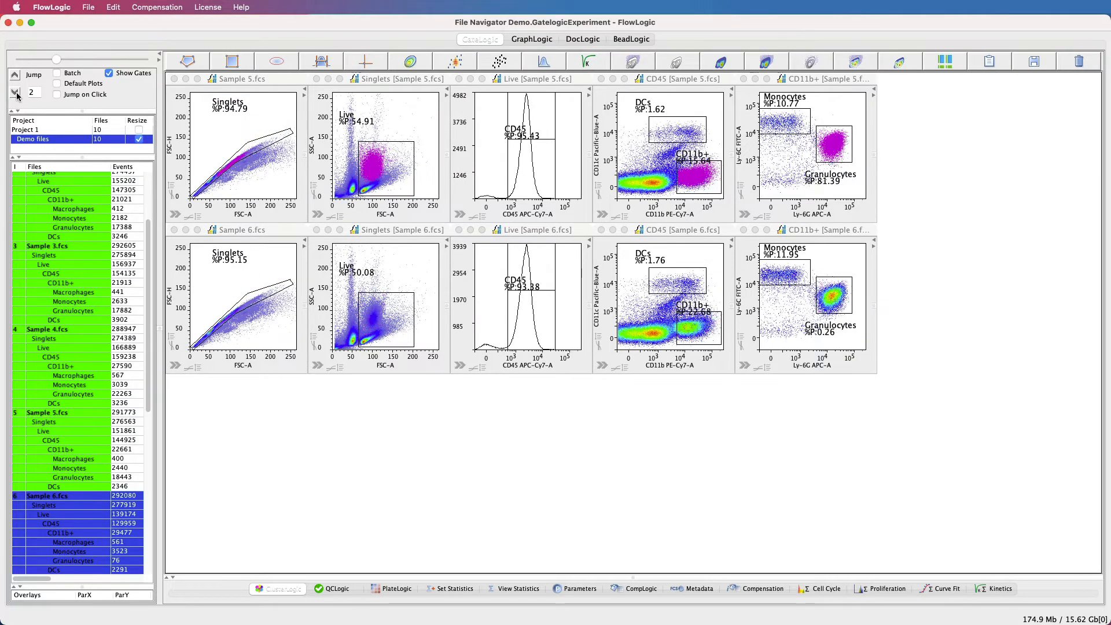
{"action": "left_click", "coordinate": [15, 77]}
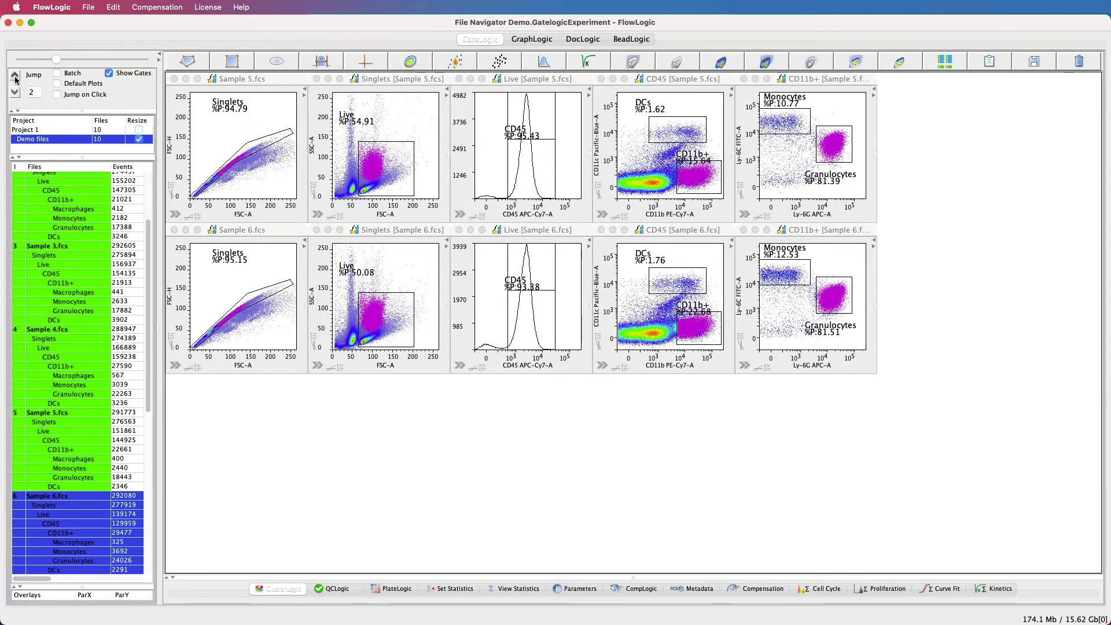
{"action": "left_click", "coordinate": [15, 77]}
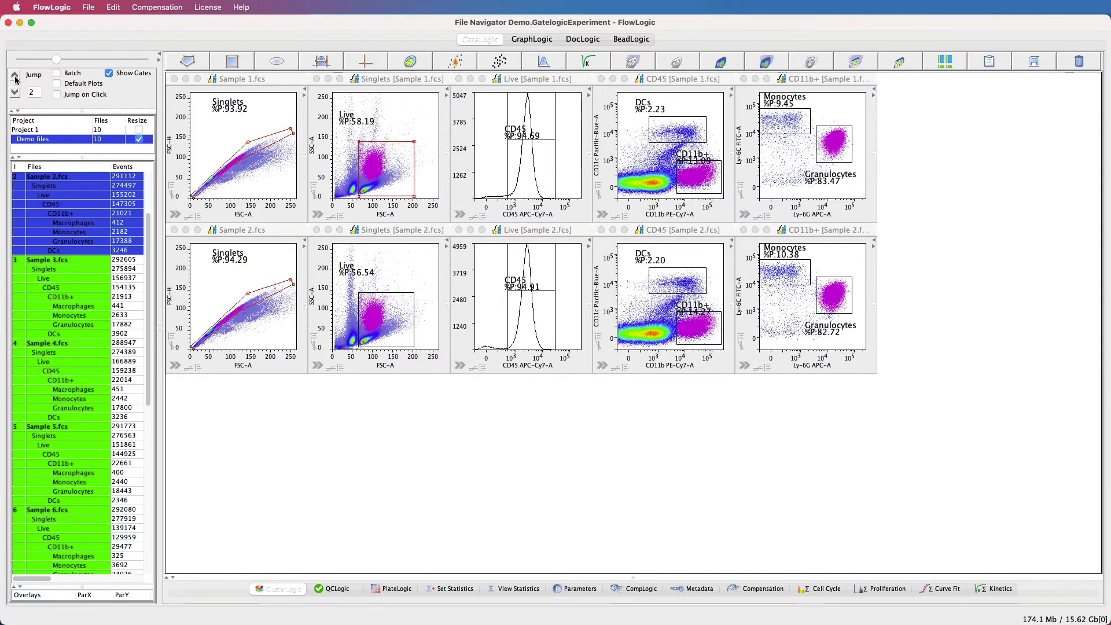
- Close all five Sample 2 plots, keeping the Sample 1 plots open
{"action": "left_click", "coordinate": [174, 229]}
{"action": "left_click", "coordinate": [174, 230]}
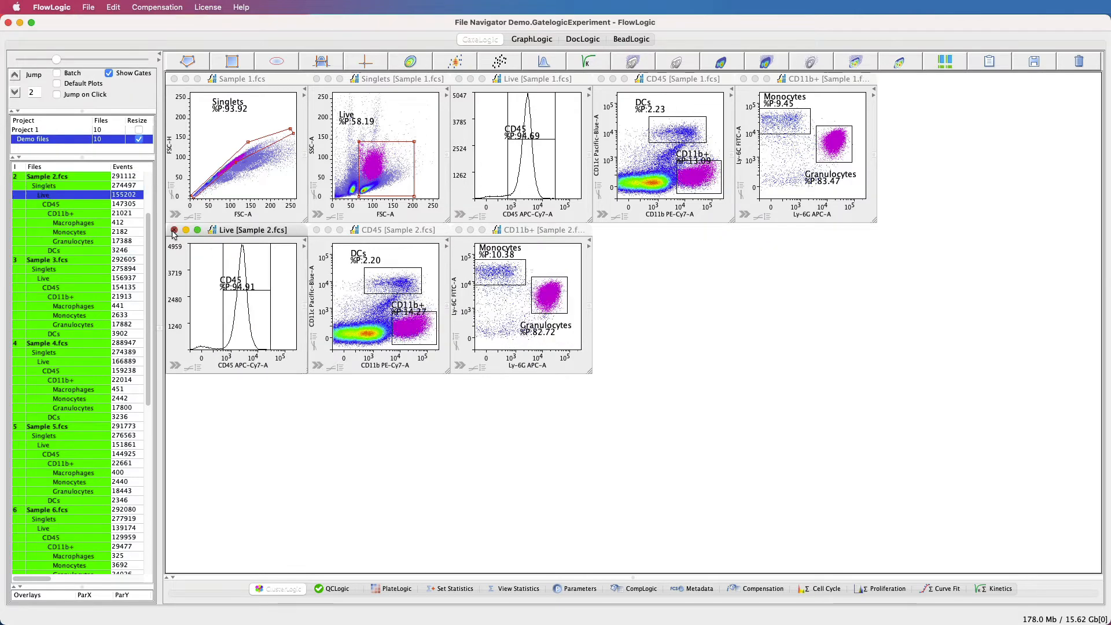
{"action": "left_click", "coordinate": [174, 229]}
{"action": "left_click", "coordinate": [173, 229]}
{"action": "left_click", "coordinate": [173, 230]}
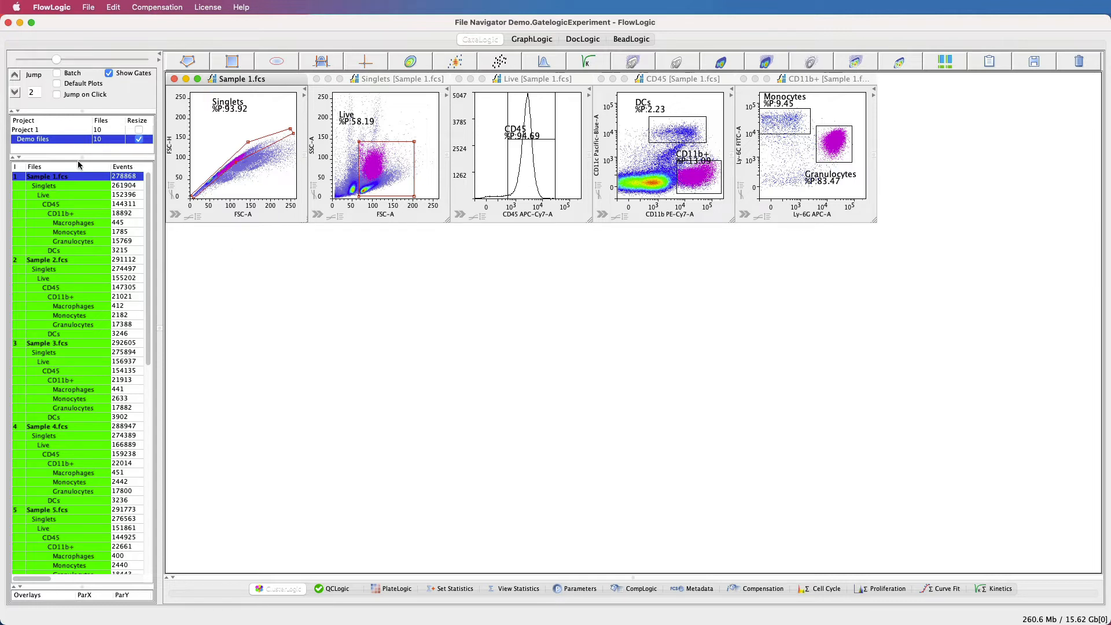
- Enable Default Plots for the Sample 1 plots and add Sample 2's plots down to CD11b+
{"action": "left_click", "coordinate": [56, 84]}
{"action": "left_click_drag", "start_coordinate": [92, 259], "coordinate": [95, 297]}
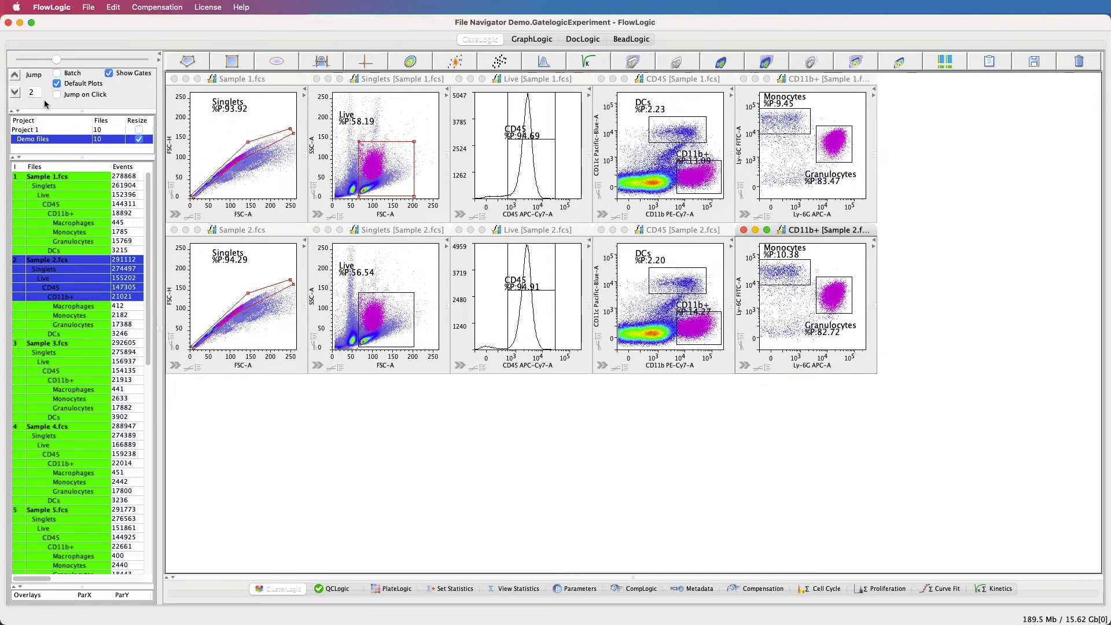
- Set the file jump interval to 1 and advance the comparison plots from Sample 2 to Sample 5 against the Sample 1 defaults
{"action": "left_click_drag", "start_coordinate": [39, 92], "coordinate": [21, 93]}
{"action": "type", "text": "1"}
{"action": "left_click", "coordinate": [16, 93]}
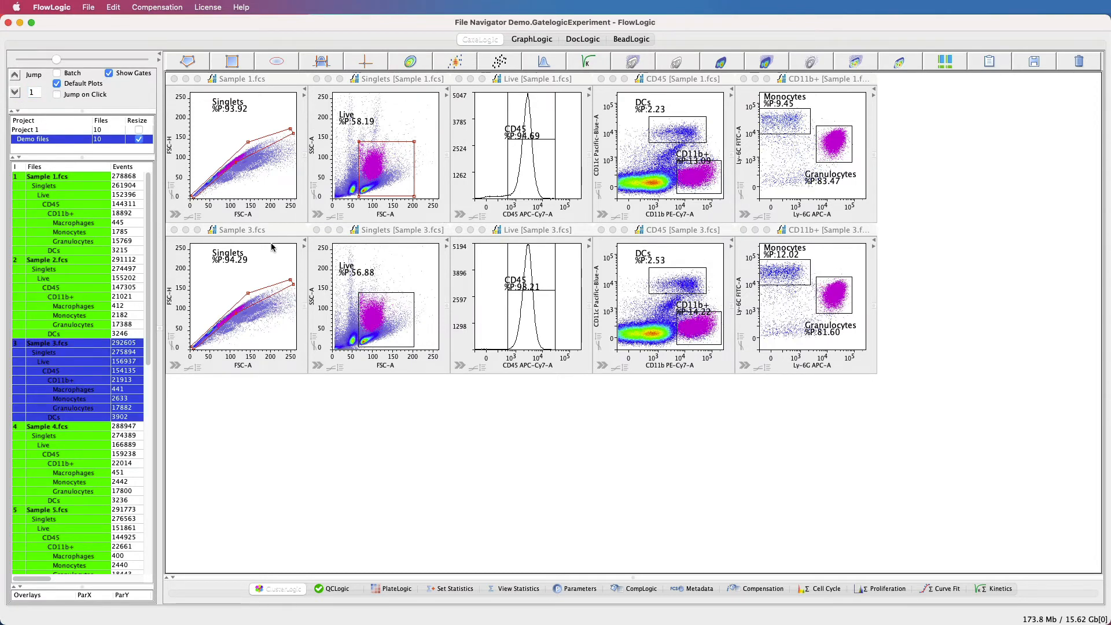
{"action": "left_click", "coordinate": [16, 93]}
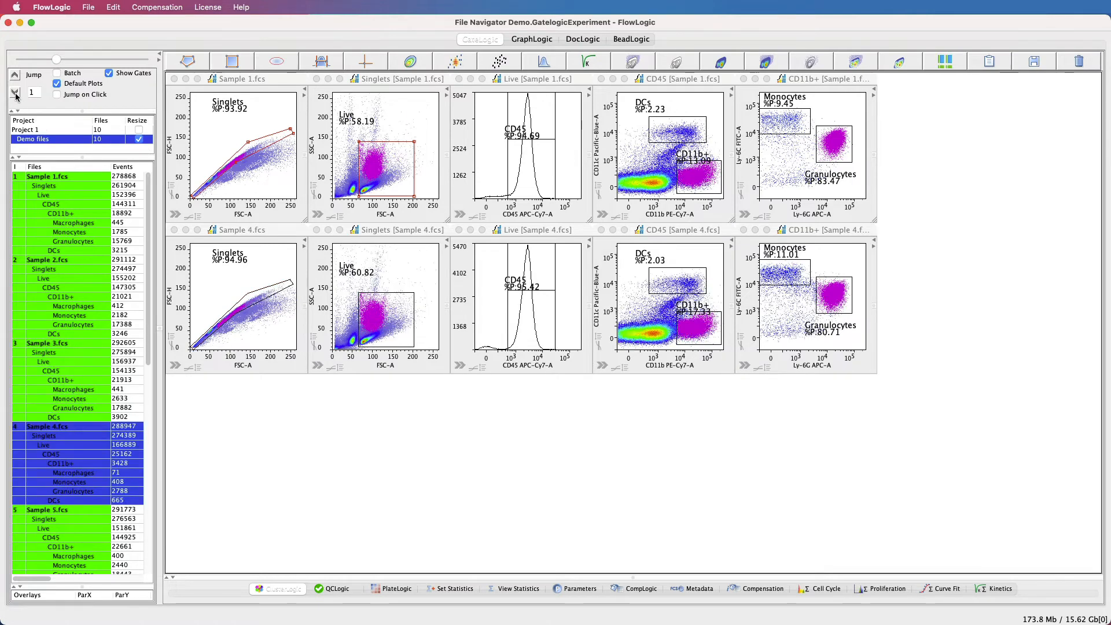
{"action": "left_click", "coordinate": [15, 93]}
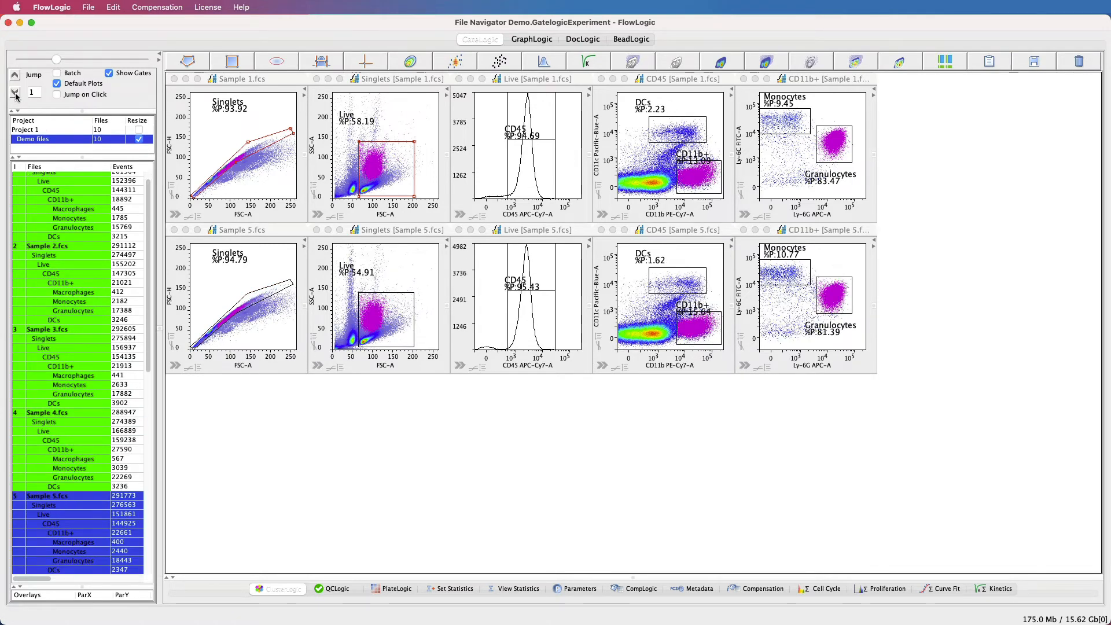
- Step the comparison plots back one file at a time from Sample 5 to Sample 2
{"action": "left_click", "coordinate": [15, 75]}
{"action": "left_click", "coordinate": [15, 75]}
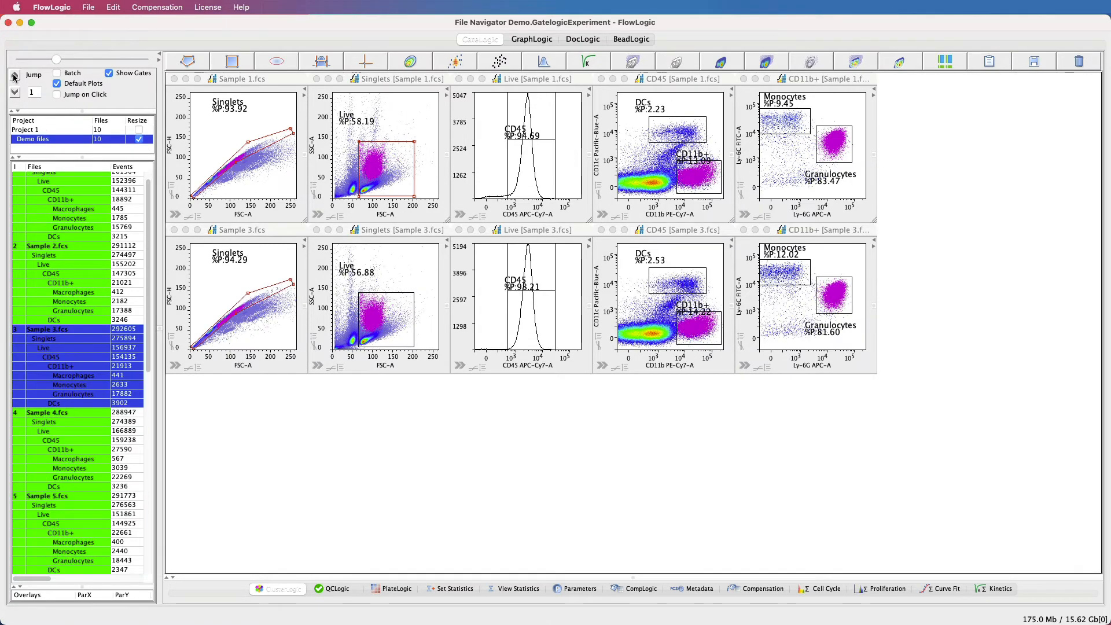
{"action": "left_click", "coordinate": [15, 75]}
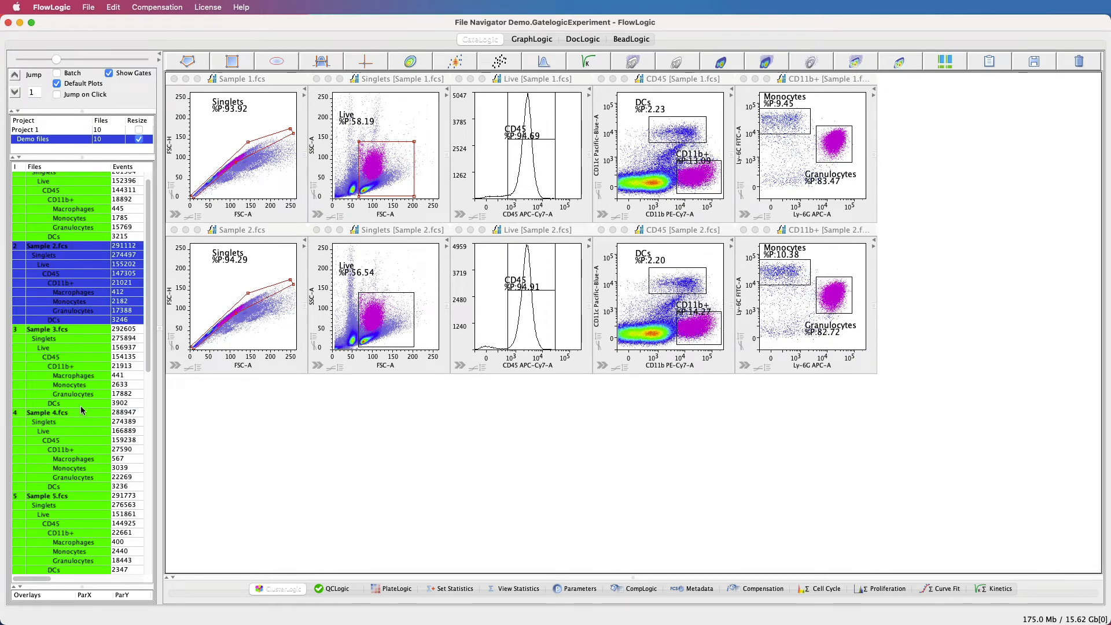
- Add Sample 4's plots down to CD11b+ as a third row and try advancing the non-default plots with a file jump interval of 2
{"action": "left_click_drag", "start_coordinate": [83, 412], "coordinate": [82, 449]}
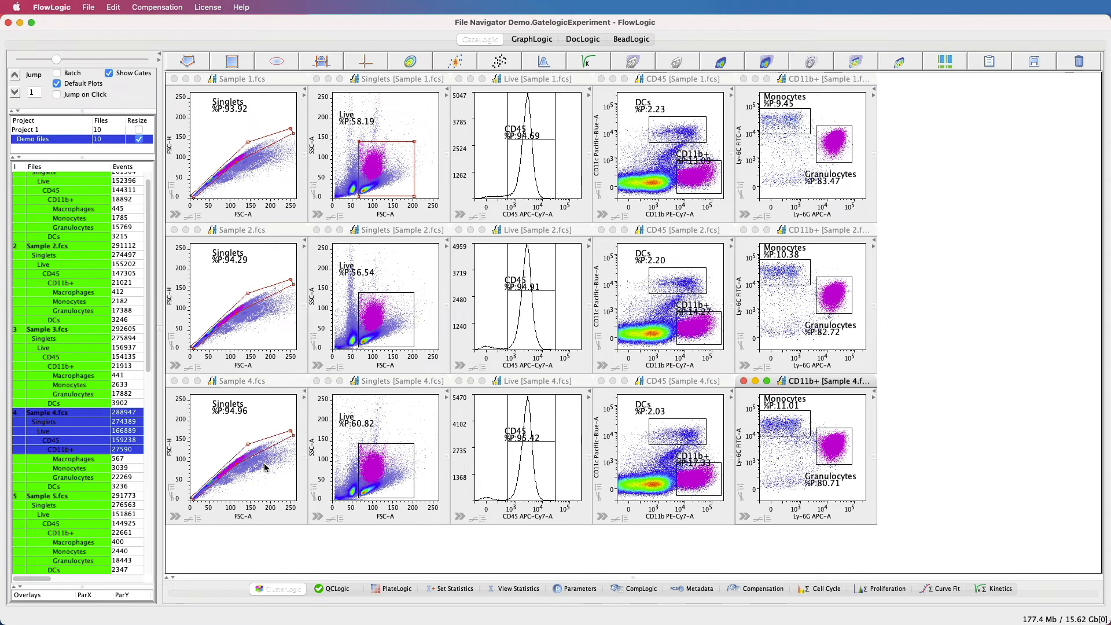
{"action": "double_click", "coordinate": [30, 92]}
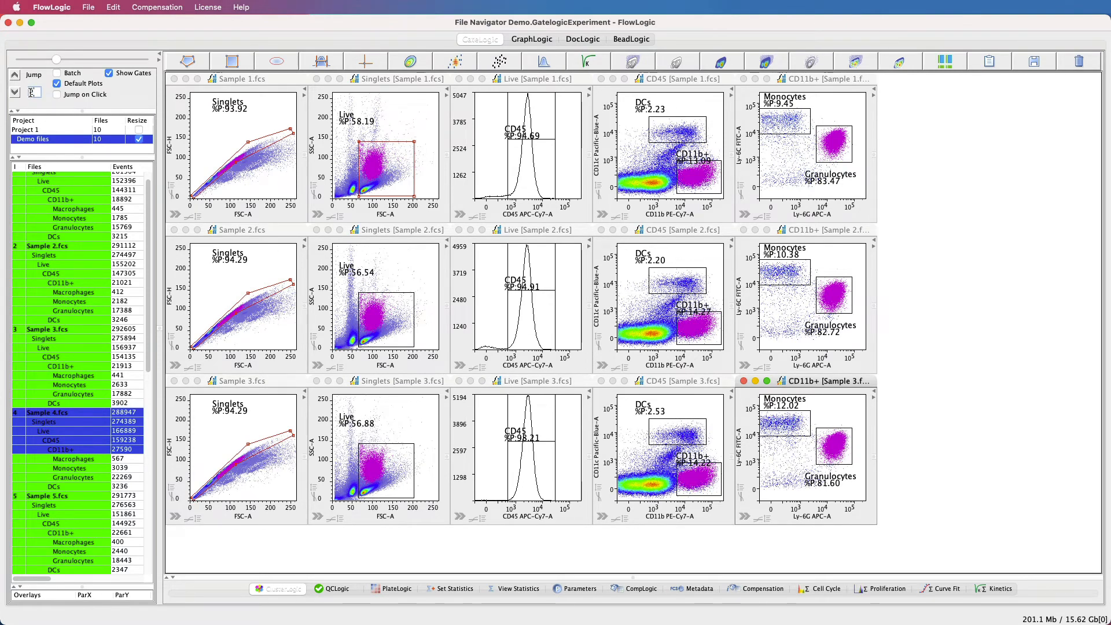
{"action": "type", "text": "2"}
{"action": "left_click", "coordinate": [16, 93]}
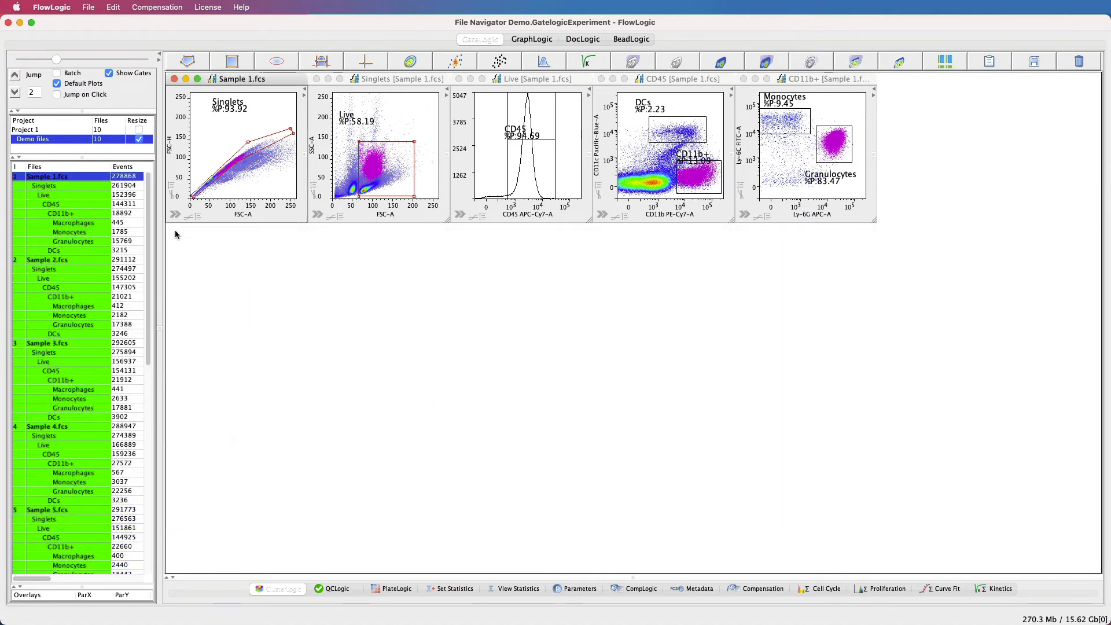
- Turn off Default Plots, add Sample 2's plots down to CD11b+ below Sample 1's, and enable Default Plots for both samples
{"action": "left_click", "coordinate": [57, 84]}
{"action": "left_click_drag", "start_coordinate": [75, 260], "coordinate": [77, 297]}
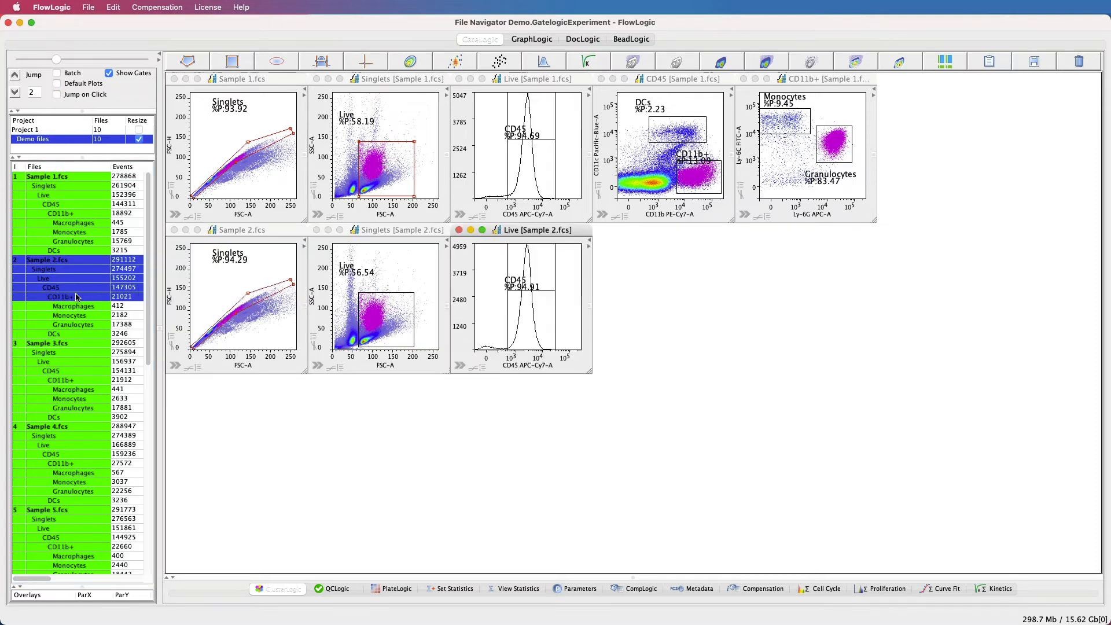
{"action": "left_click", "coordinate": [57, 84]}
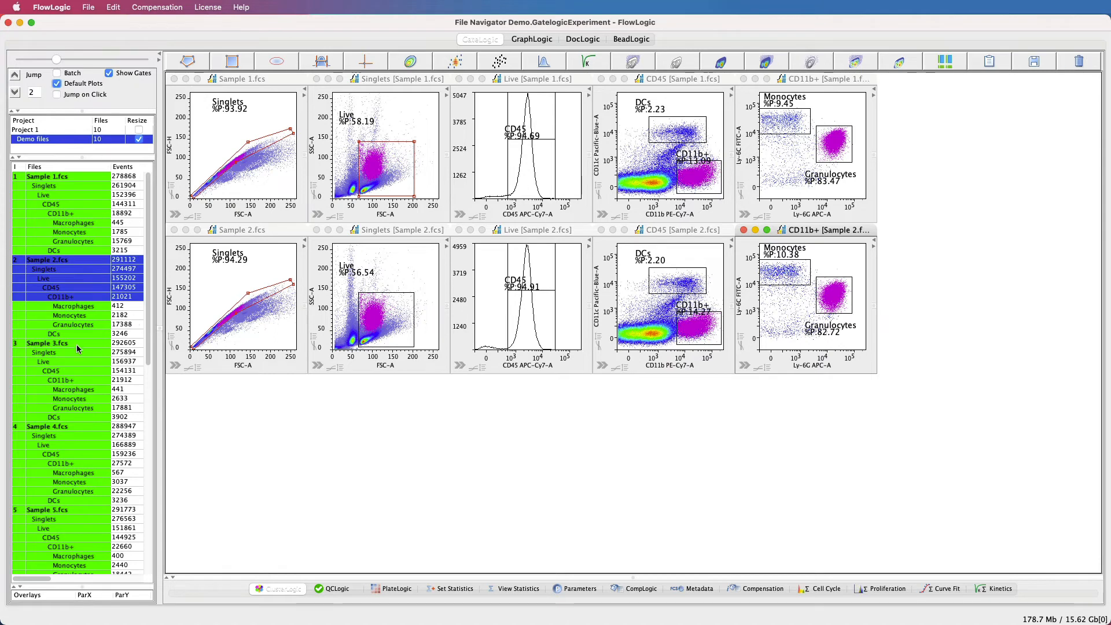
- Add Sample 3's plots down to CD11b+ and step that row forward through the files with a jump interval of 1
{"action": "left_click_drag", "start_coordinate": [79, 344], "coordinate": [79, 382]}
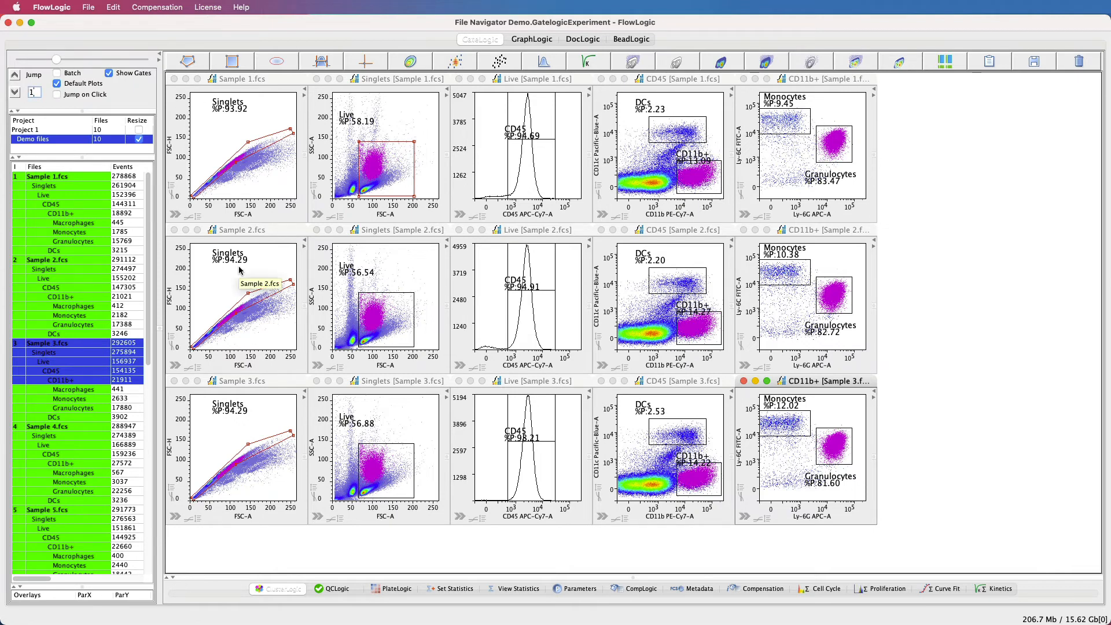
{"action": "left_click", "coordinate": [15, 92]}
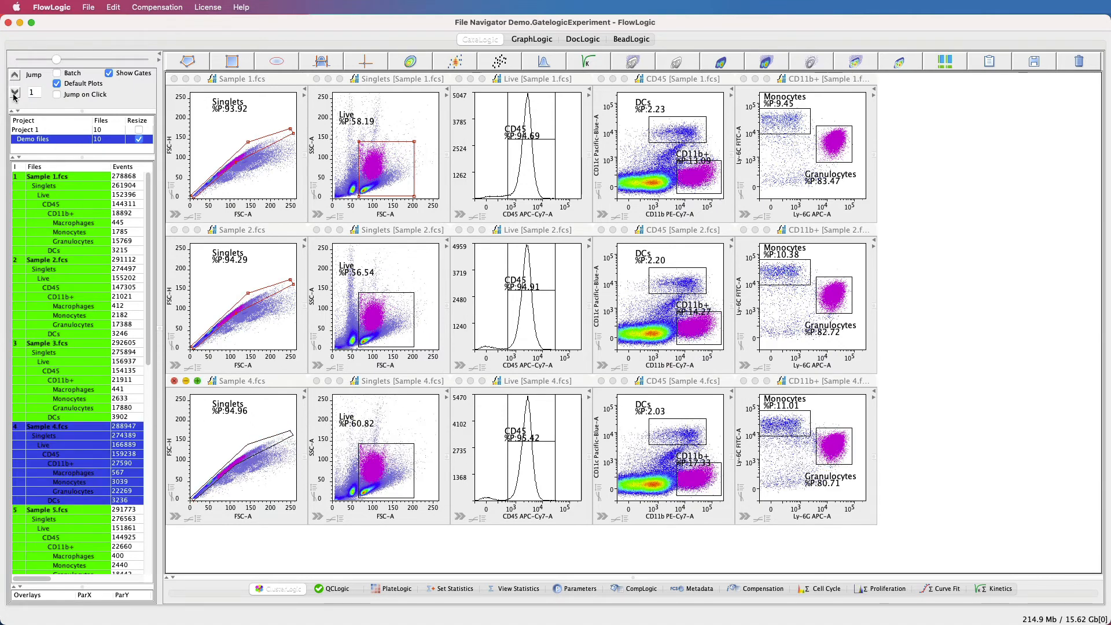
{"action": "left_click", "coordinate": [16, 92]}
- Turn off Default Plots and, on an emptied workspace, open Sample 1's plots down to CD11b+
{"action": "left_click", "coordinate": [57, 83]}
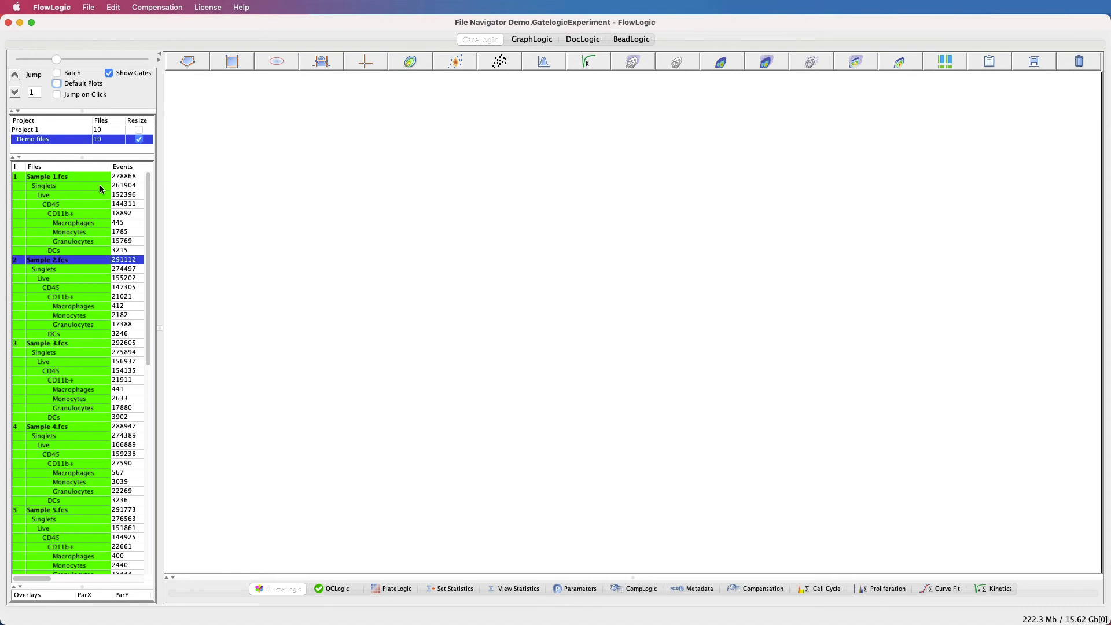
{"action": "left_click_drag", "start_coordinate": [91, 179], "coordinate": [91, 217]}
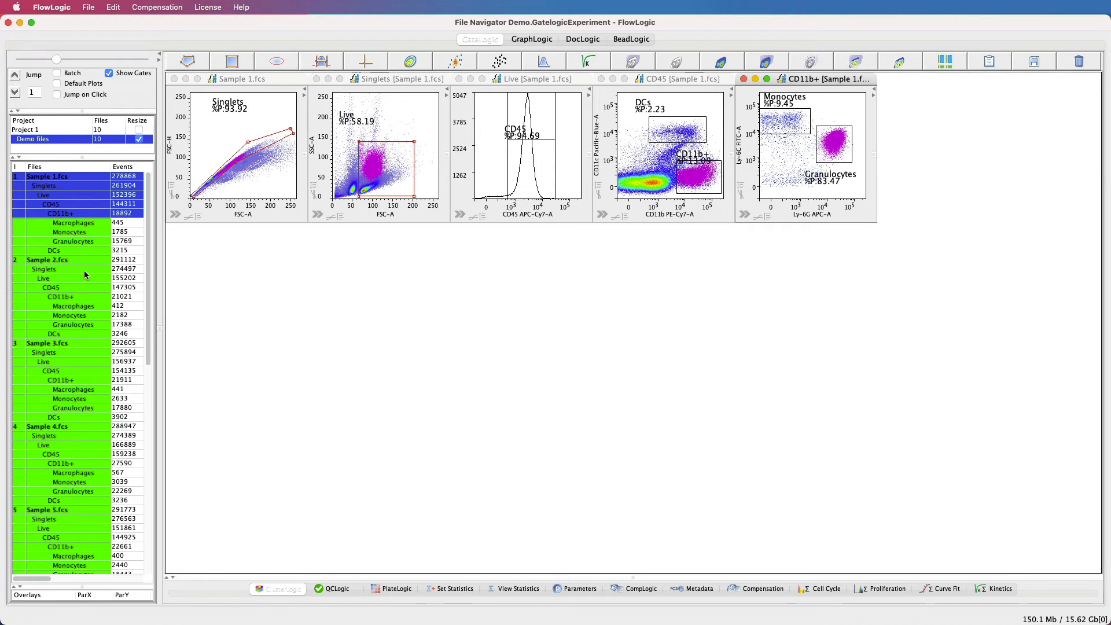
- Enable Jump on Click and switch the plots directly to Sample 2, Sample 10, Sample 5 and back to Sample 1
{"action": "left_click", "coordinate": [56, 95]}
{"action": "left_click", "coordinate": [85, 259]}
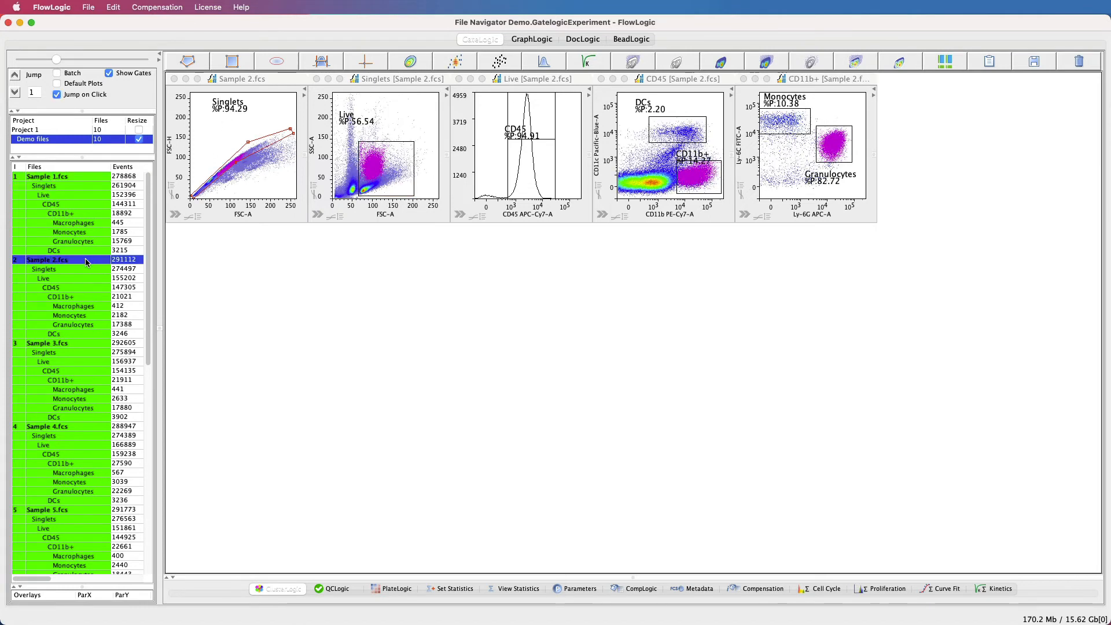
{"action": "scroll", "coordinate": [85, 258], "scroll_direction": "down", "scroll_amount": 15}
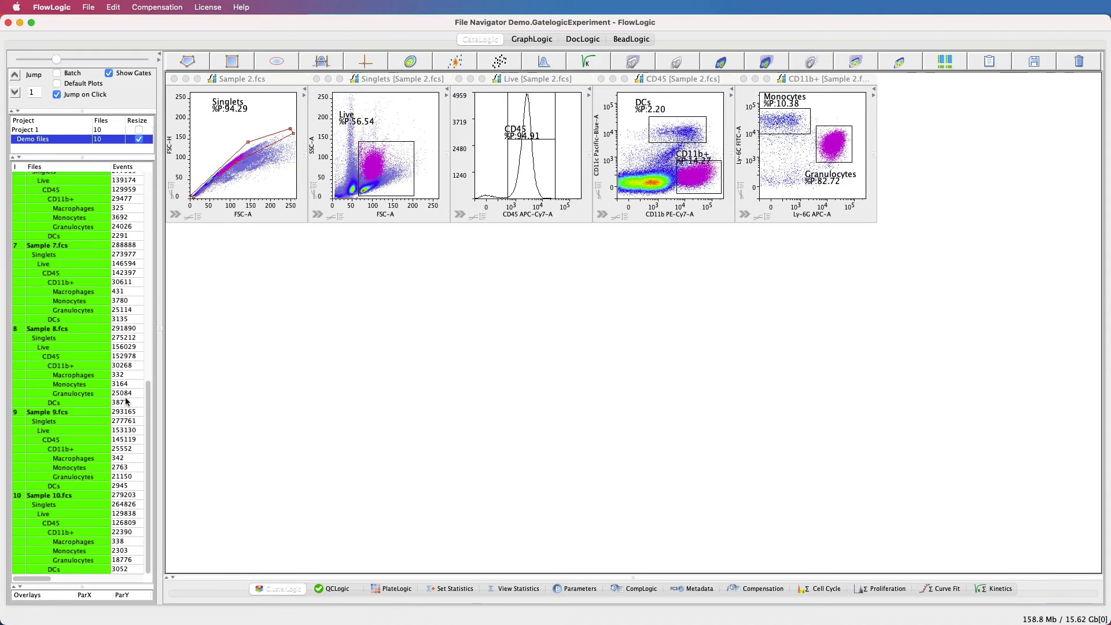
{"action": "left_click", "coordinate": [74, 495]}
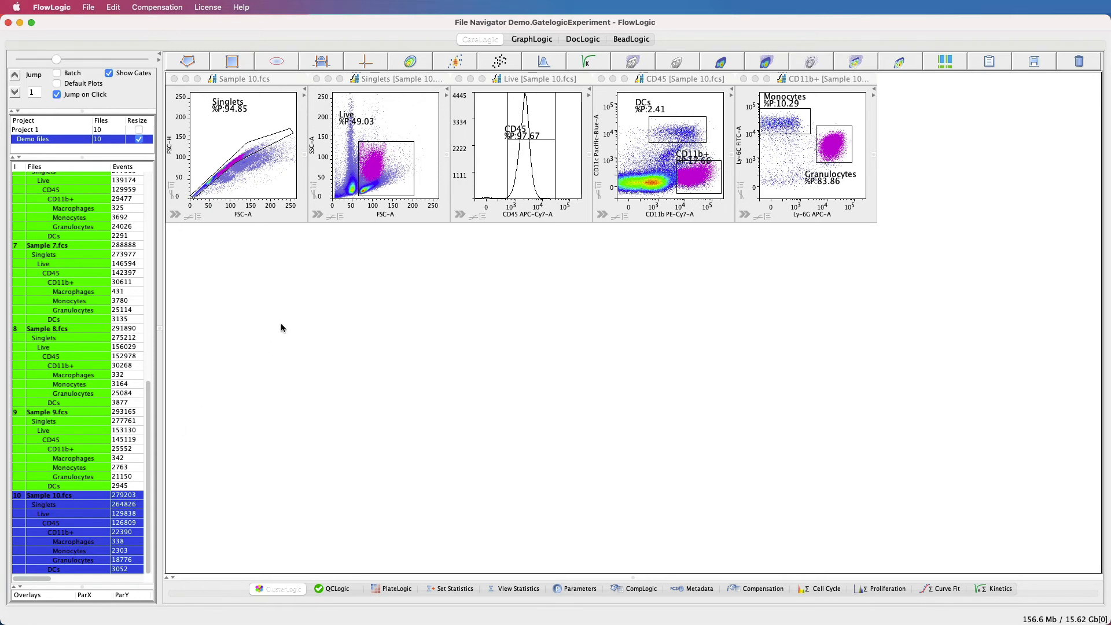
{"action": "scroll", "coordinate": [113, 374], "scroll_direction": "up", "scroll_amount": 1}
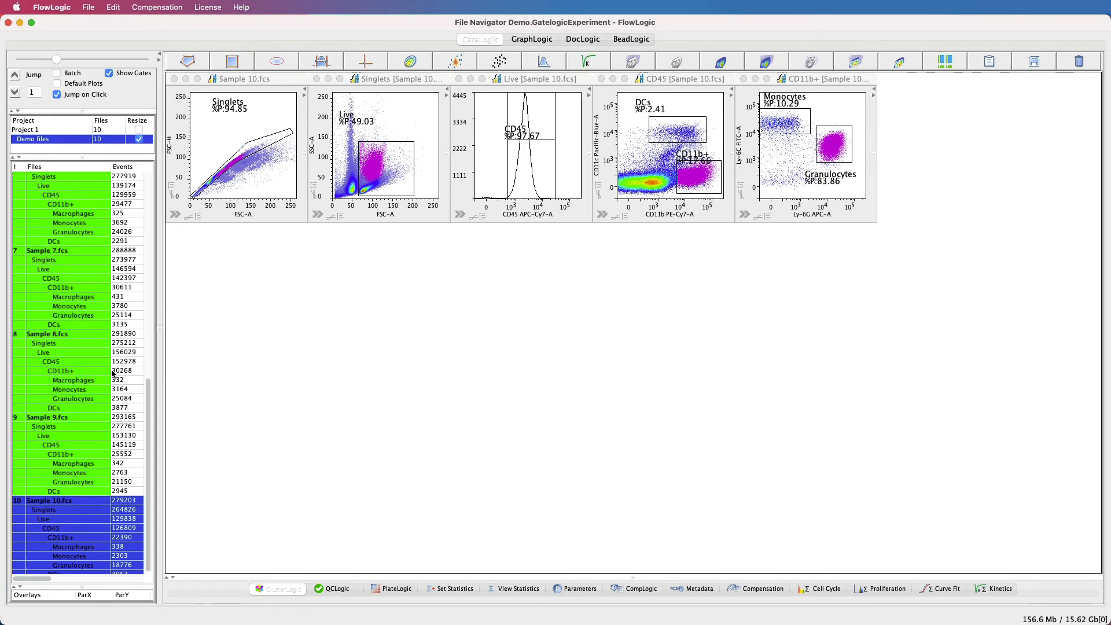
{"action": "scroll", "coordinate": [113, 374], "scroll_direction": "up", "scroll_amount": 5}
{"action": "left_click", "coordinate": [70, 309]}
{"action": "scroll", "coordinate": [69, 308], "scroll_direction": "up", "scroll_amount": 10}
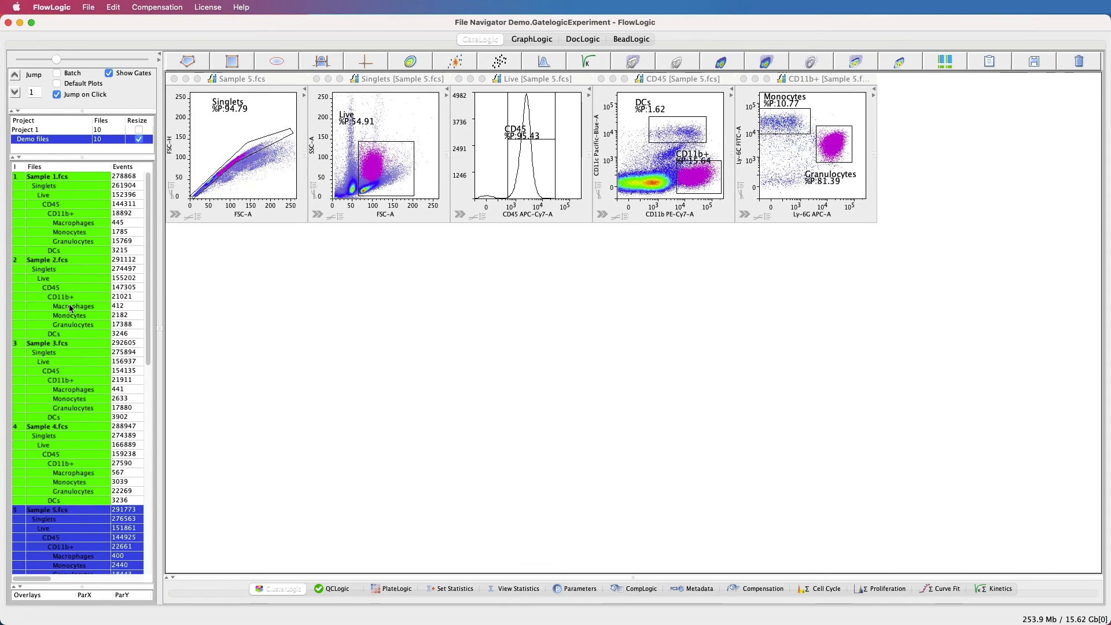
{"action": "left_click", "coordinate": [74, 177]}
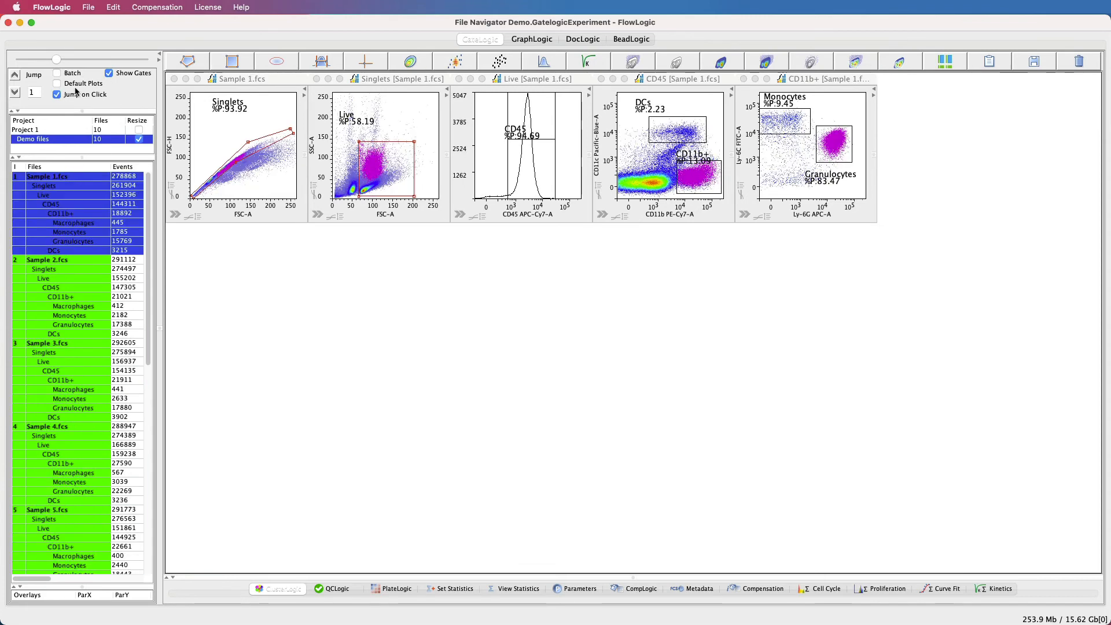
- Disable Jump on Click, enable Default Plots for Sample 1's plots, and add Sample 2's plots down to CD11b+
{"action": "left_click", "coordinate": [58, 94]}
{"action": "left_click", "coordinate": [217, 125]}
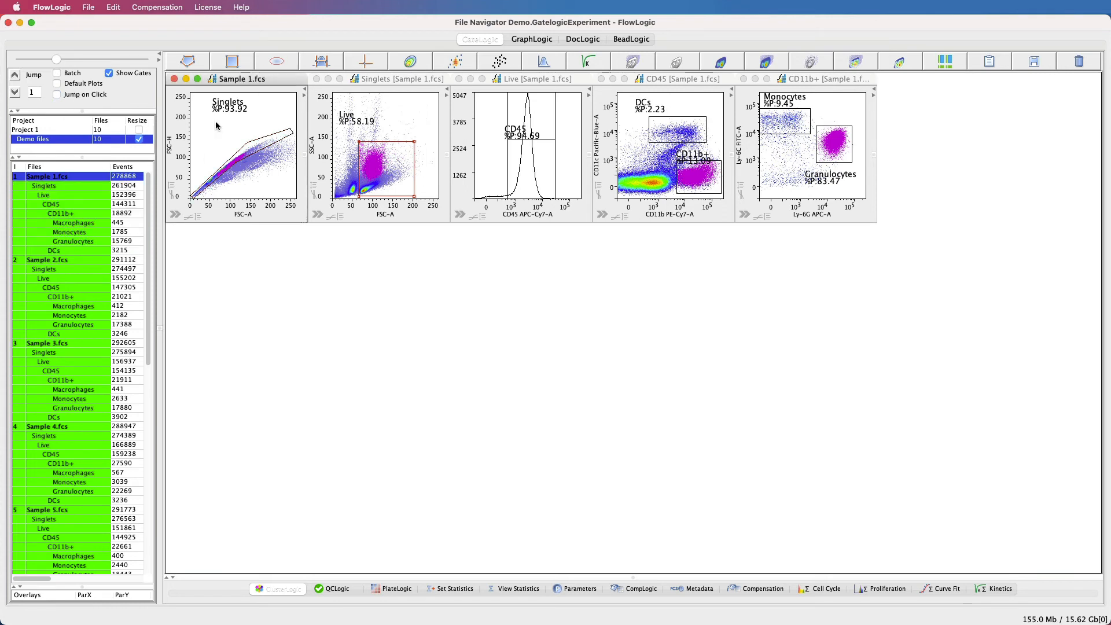
{"action": "left_click", "coordinate": [58, 83]}
{"action": "left_click_drag", "start_coordinate": [85, 260], "coordinate": [85, 301]}
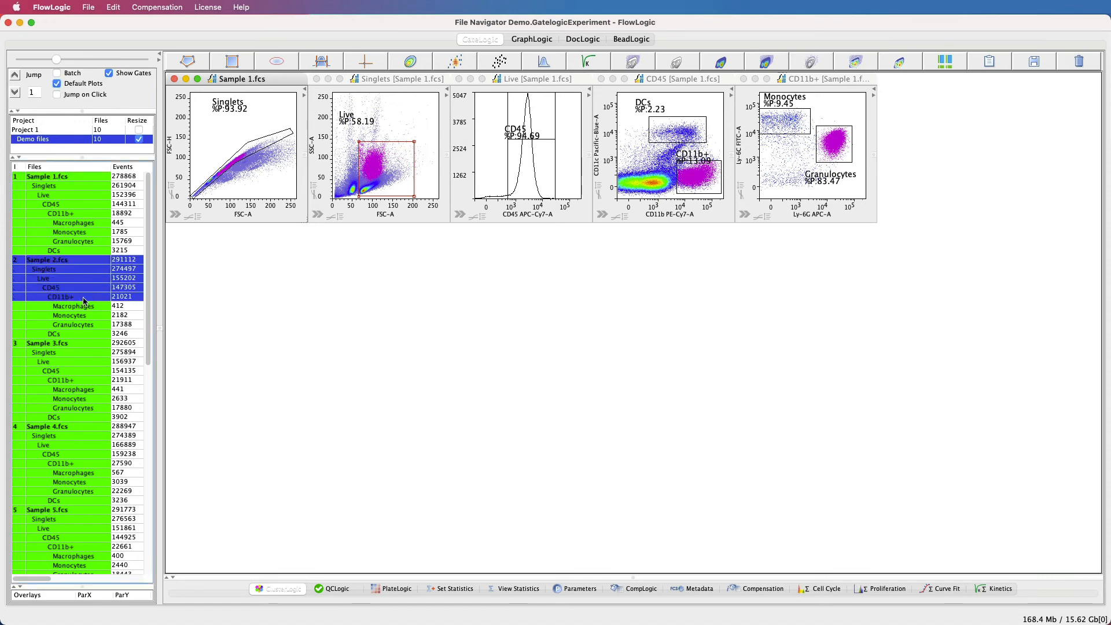
- Enable Jump on Click and switch the comparison row directly to Sample 10, Sample 8 and Sample 6 against the Sample 1 defaults
{"action": "left_click", "coordinate": [57, 95]}
{"action": "scroll", "coordinate": [78, 418], "scroll_direction": "down", "scroll_amount": 15}
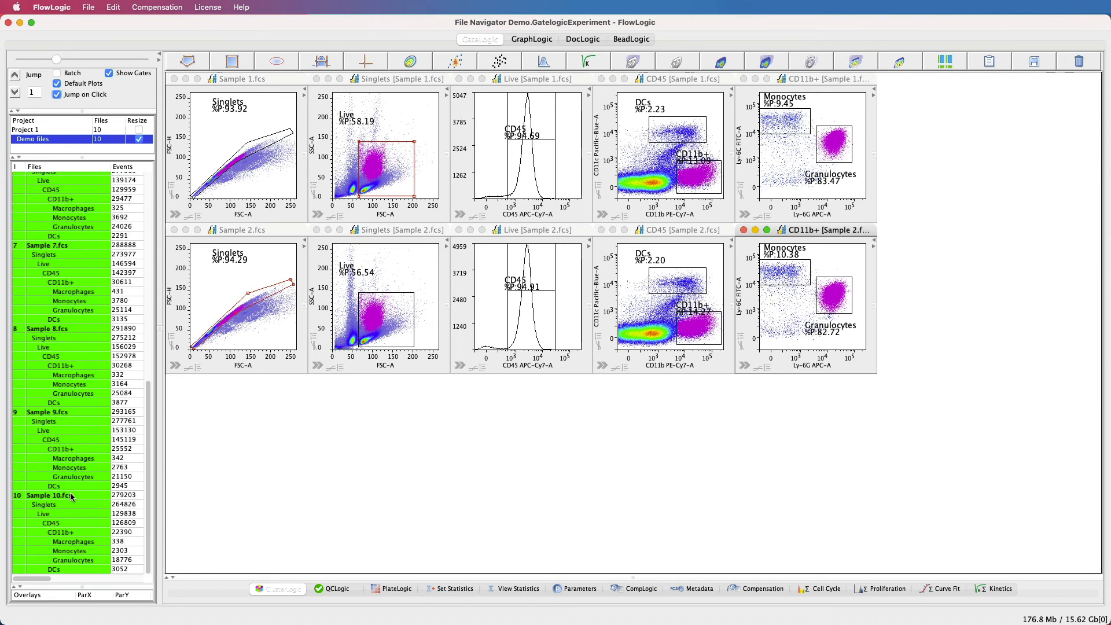
{"action": "left_click", "coordinate": [71, 496]}
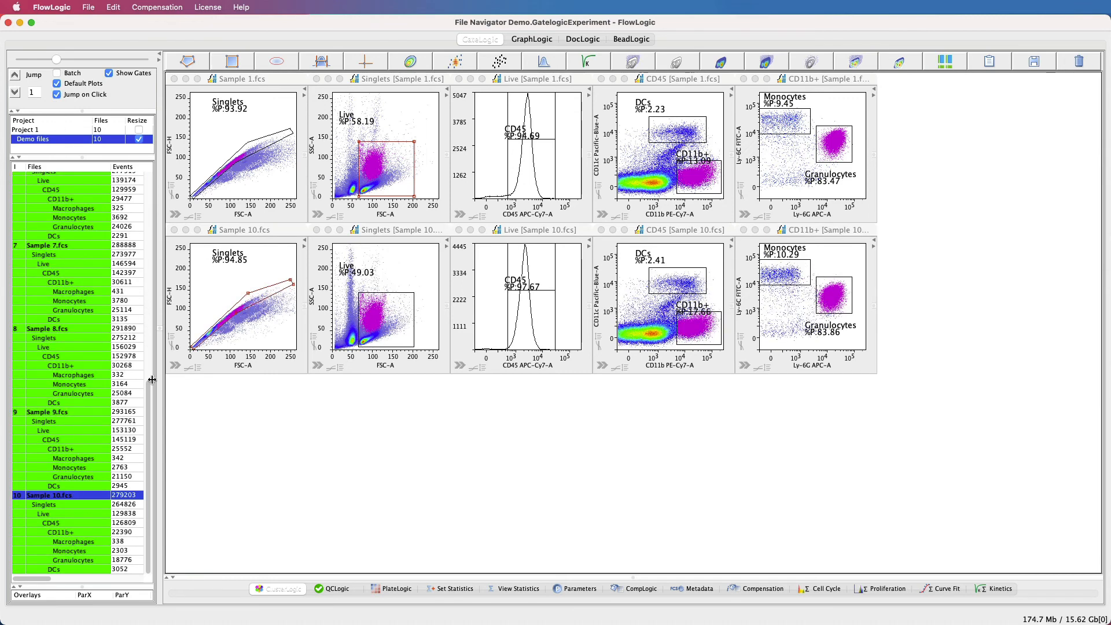
{"action": "left_click", "coordinate": [79, 328]}
{"action": "scroll", "coordinate": [84, 350], "scroll_direction": "up", "scroll_amount": 4}
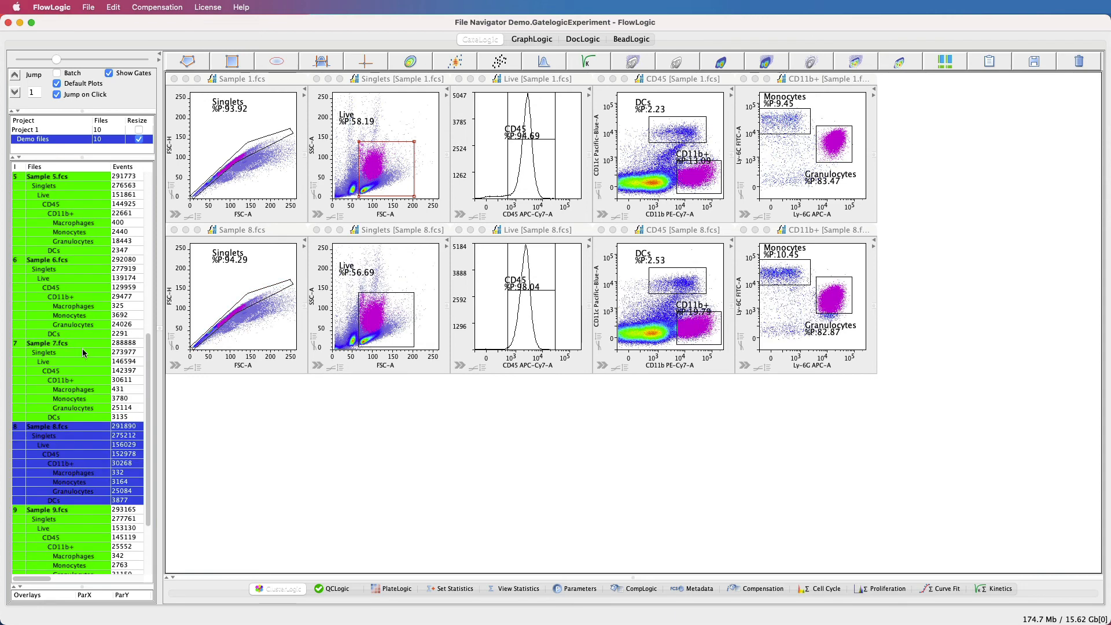
{"action": "left_click", "coordinate": [78, 264]}
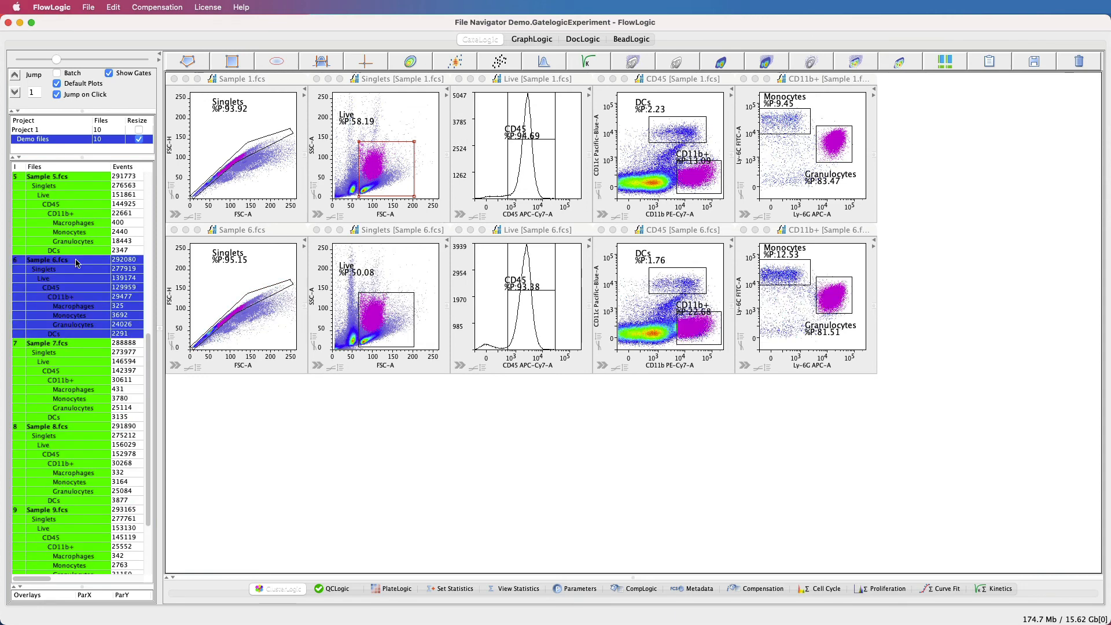
- Hide the gates in the file list so only the ten sample files are listed
{"action": "scroll", "coordinate": [84, 264], "scroll_direction": "up", "scroll_amount": 10}
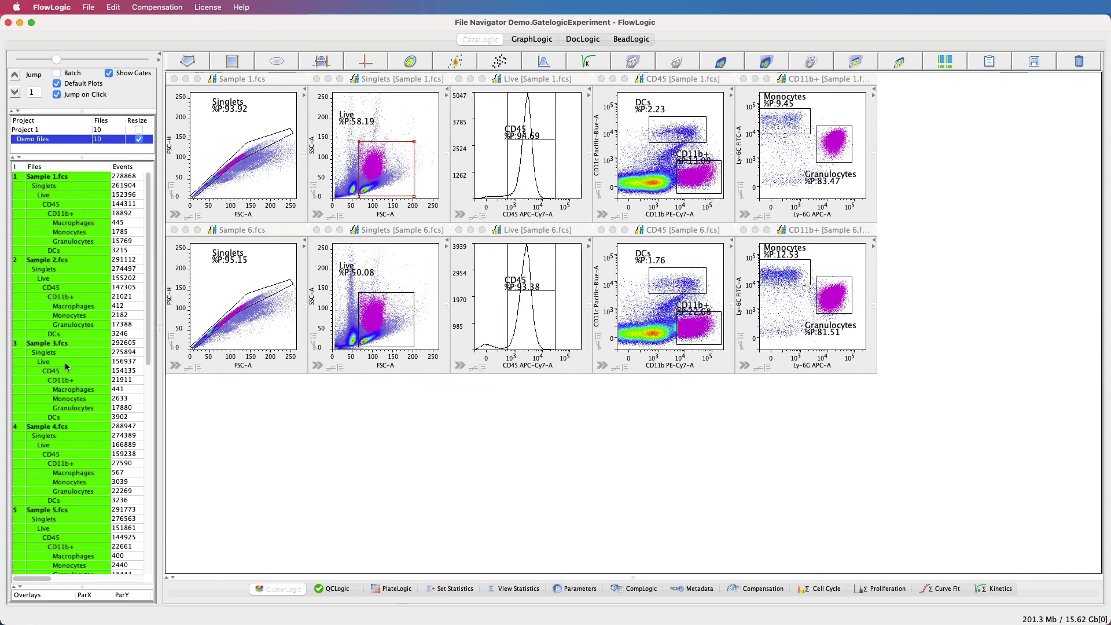
{"action": "left_click", "coordinate": [109, 73]}
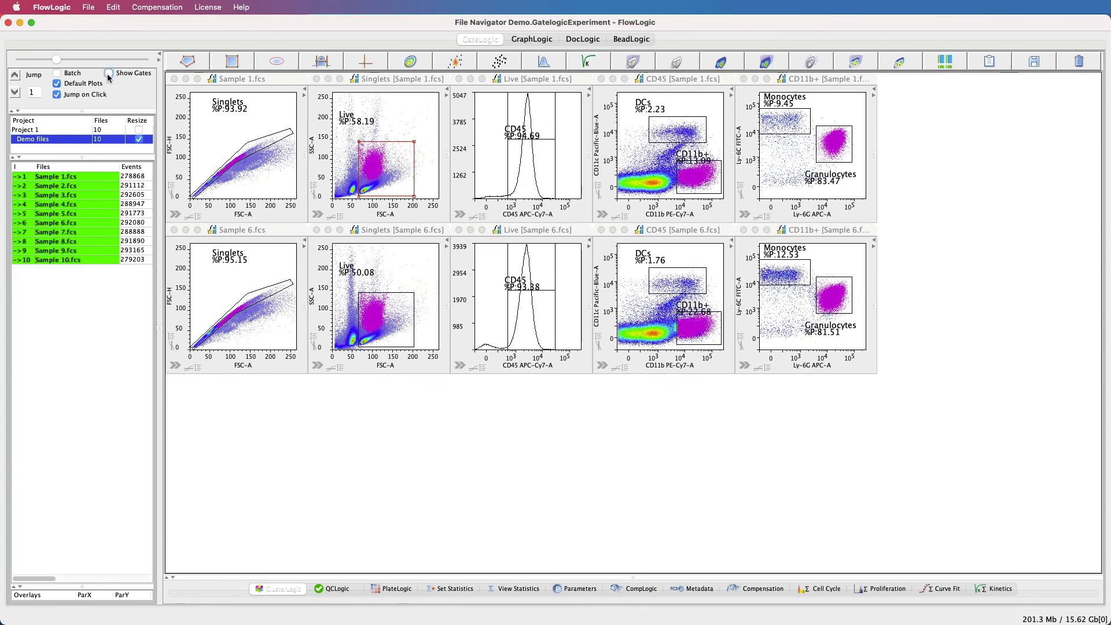